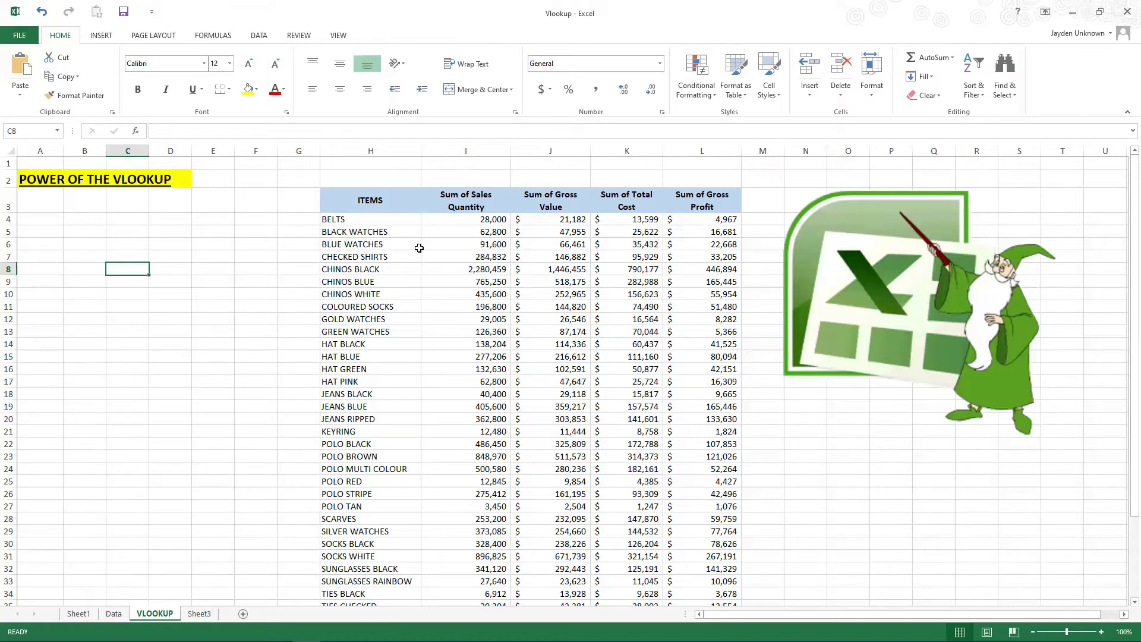
# - Enter "Chinos Blue" in cell A6 and auto-fit the width of column A
pyautogui.press('Left')
pyautogui.press('Up')
pyautogui.press('Up')
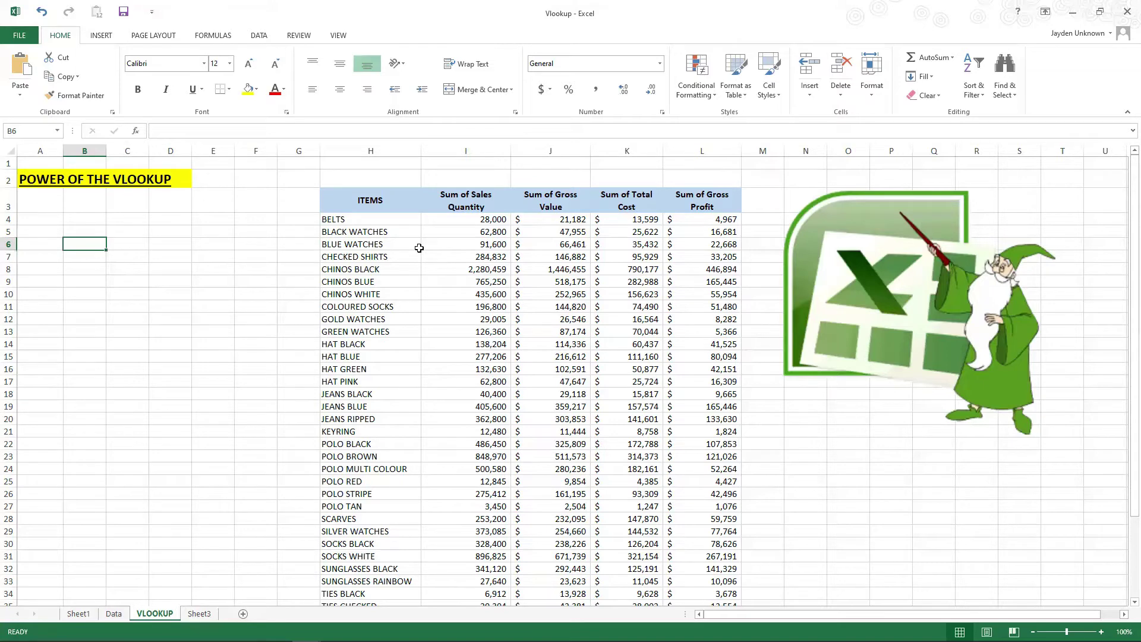
pyautogui.press('Left')
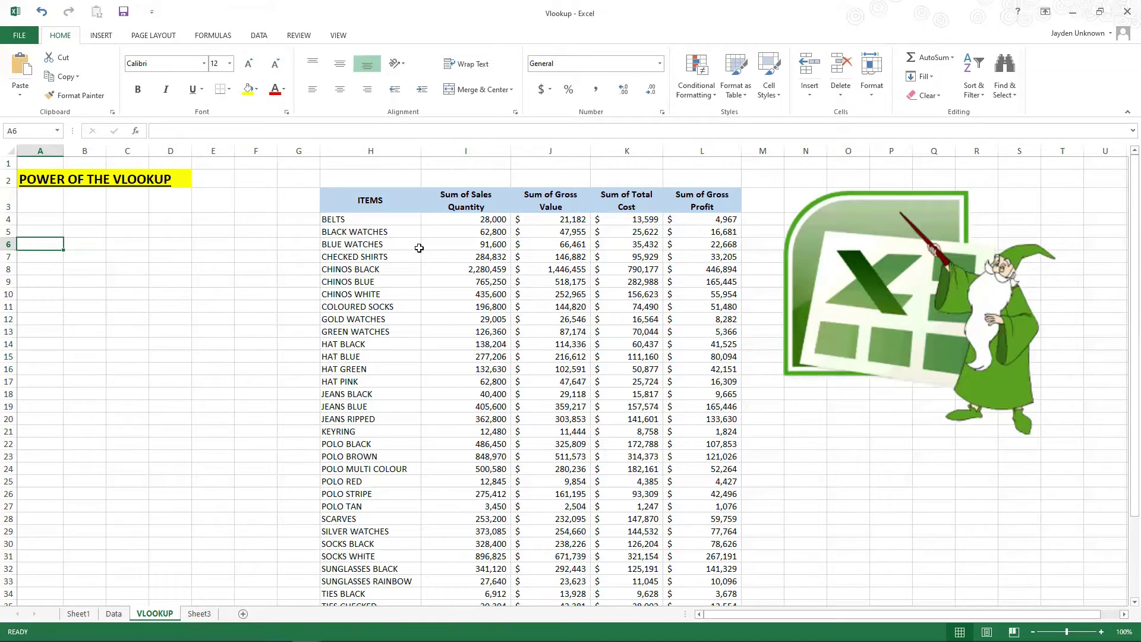
pyautogui.write('cHINOS')
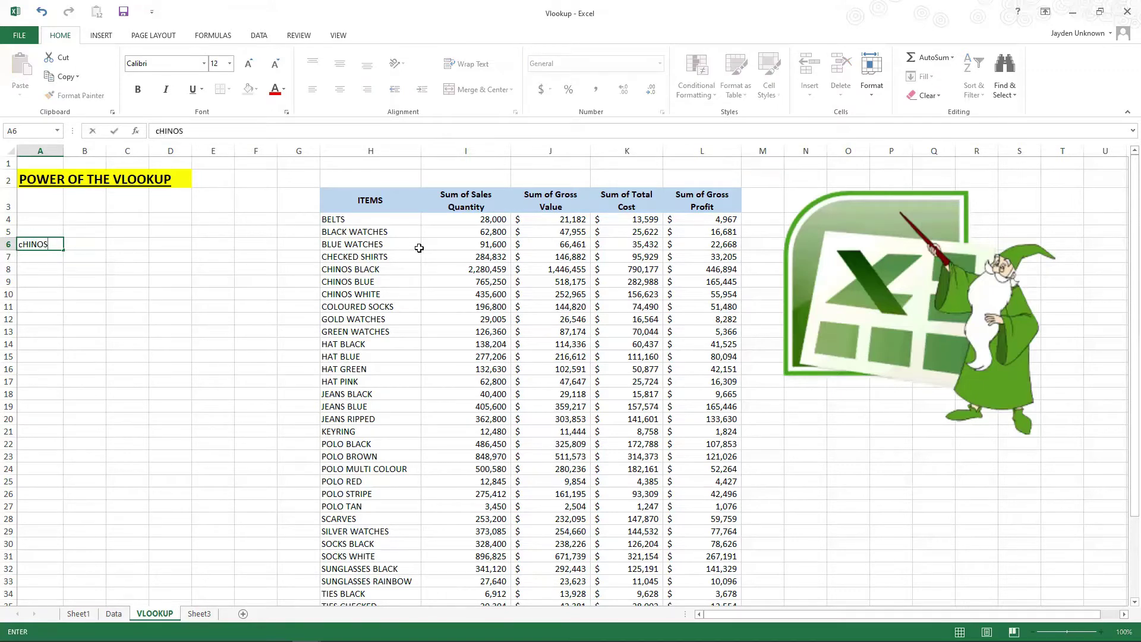
pyautogui.write(' Blue')
pyautogui.press('Tab')
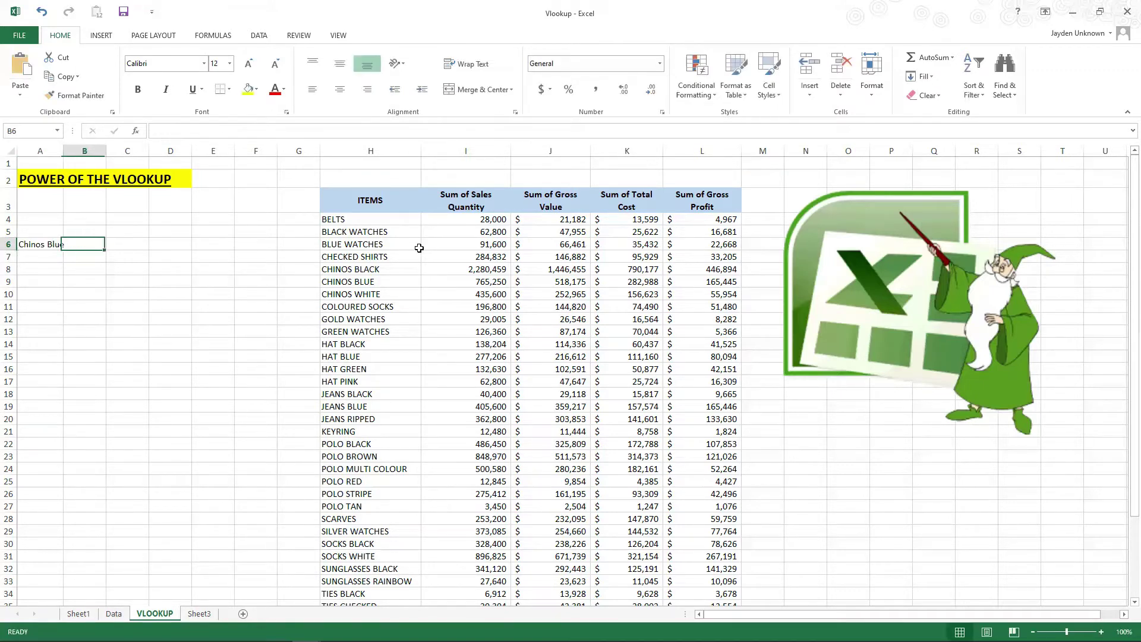
pyautogui.doubleClick(63, 151)
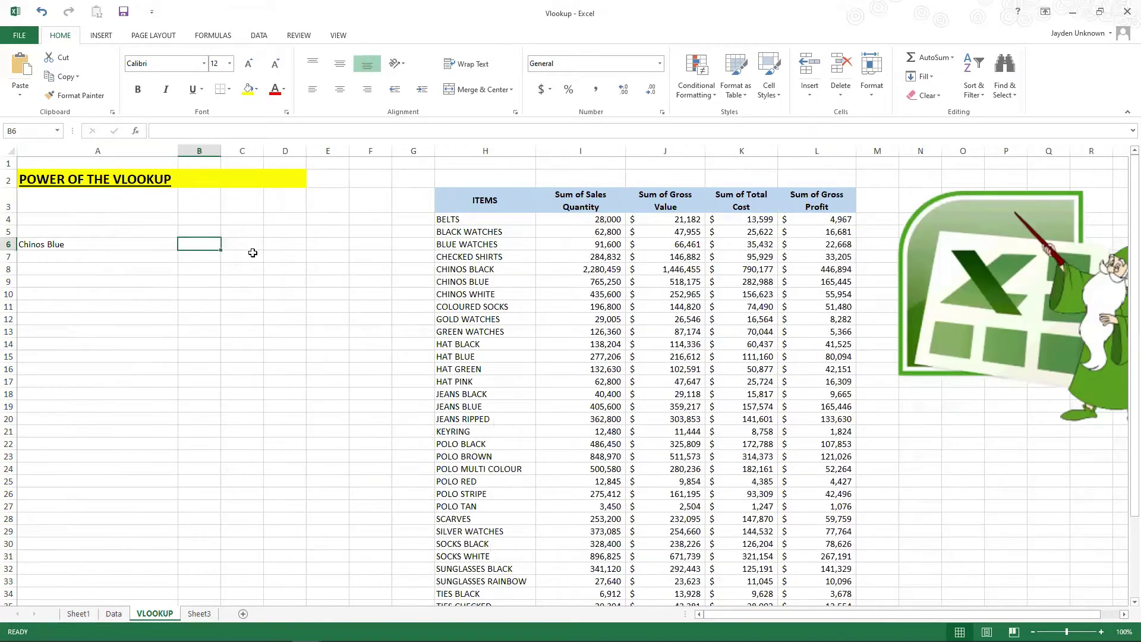
# - Start a VLOOKUP formula in cell B6 with A6 as the lookup value
pyautogui.write('=')
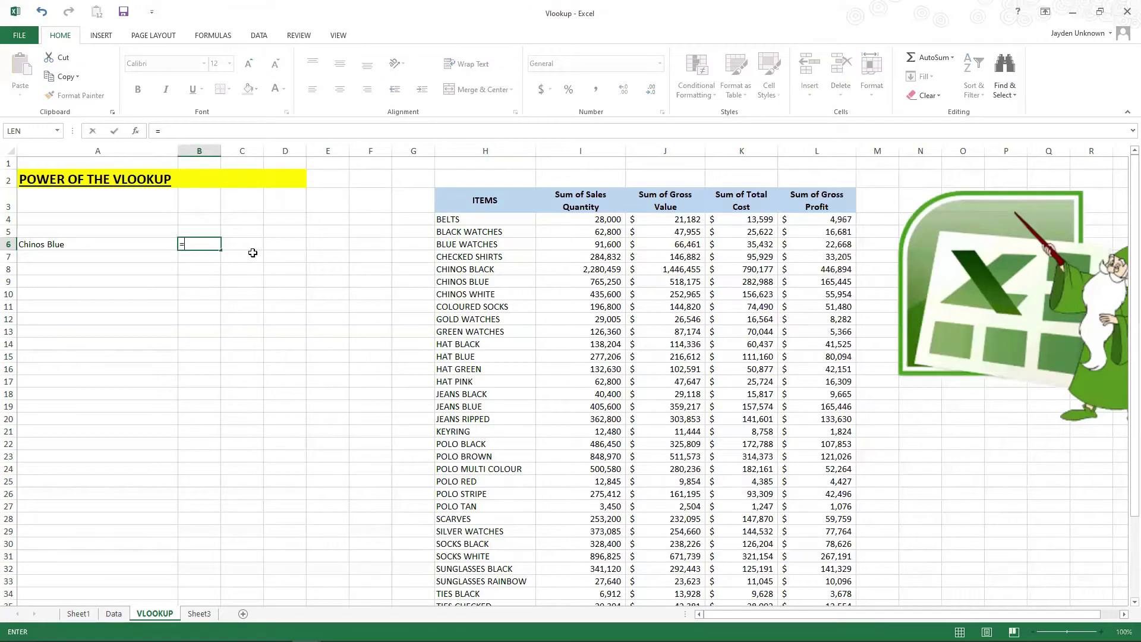
pyautogui.write('vlook')
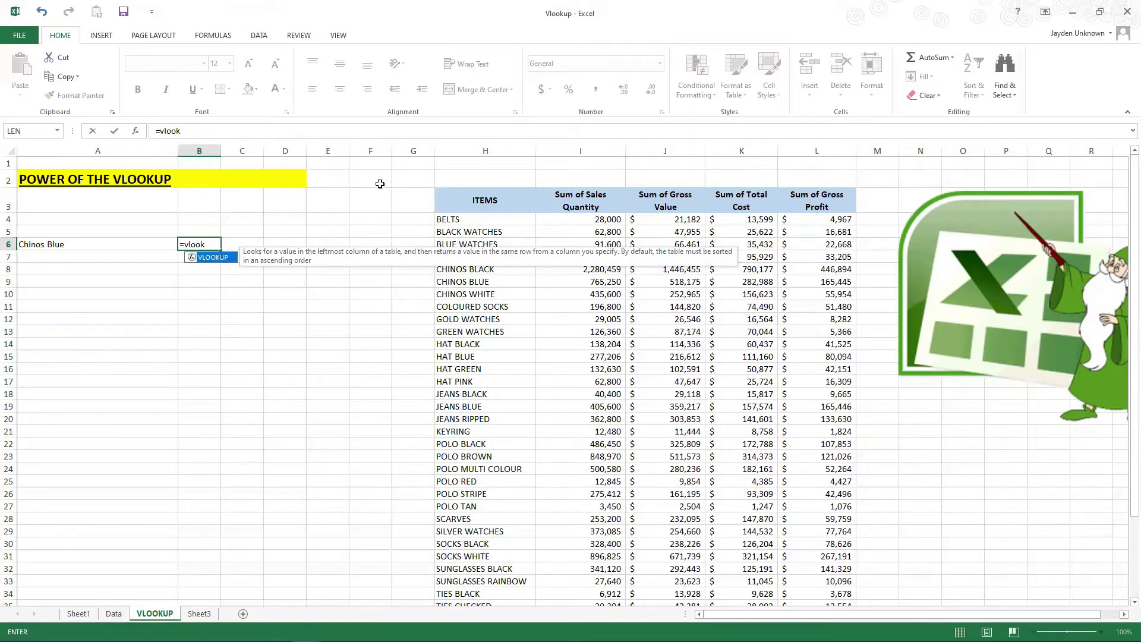
pyautogui.press('Tab')
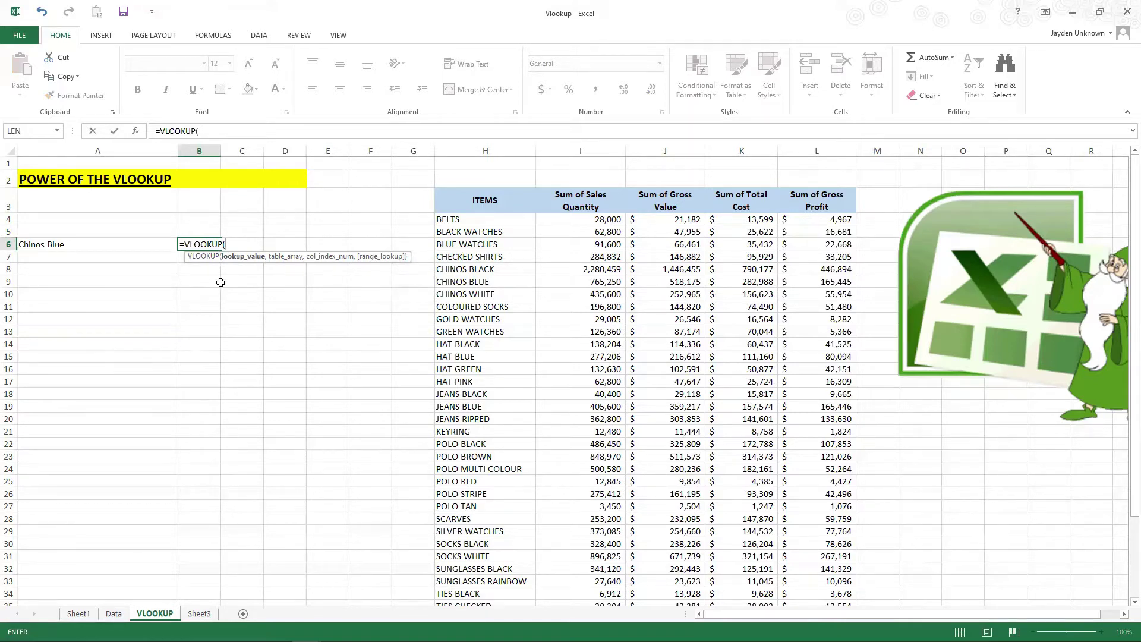
pyautogui.click(67, 245)
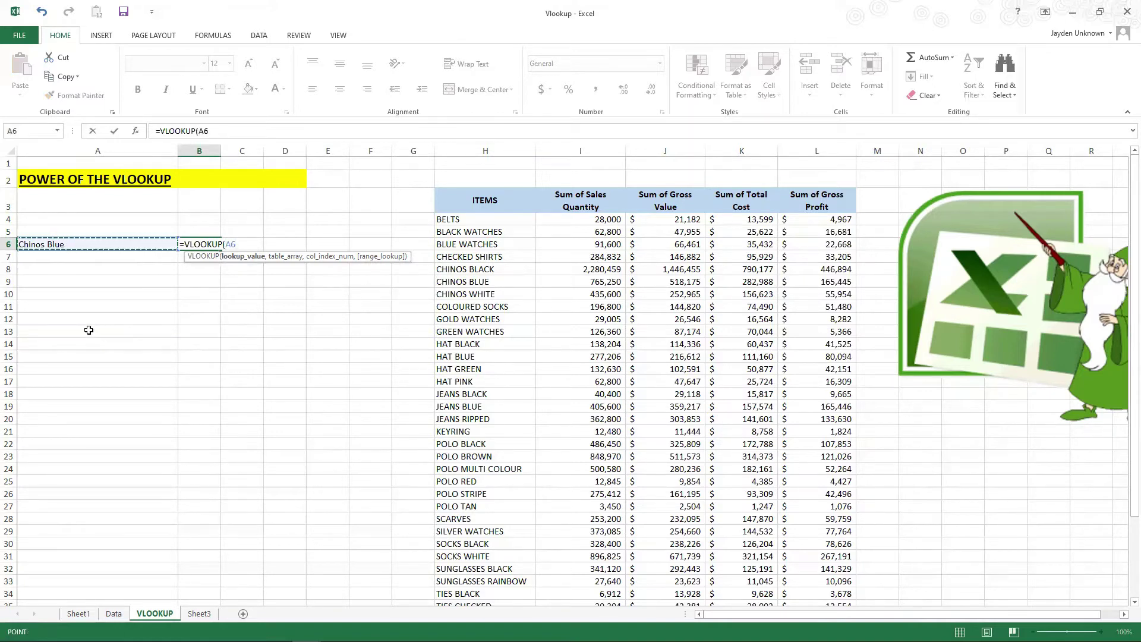
pyautogui.write(',')
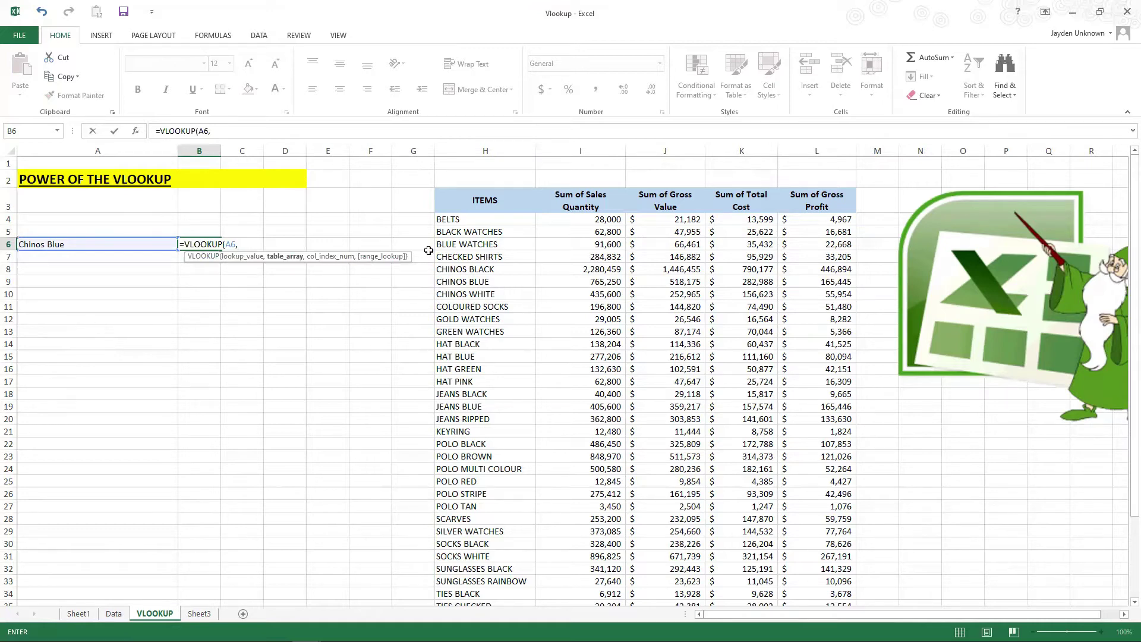
# - Set the VLOOKUP's table array to columns H:L, starting at the ITEMS column
pyautogui.moveTo(492, 147); pyautogui.dragTo(822, 148)
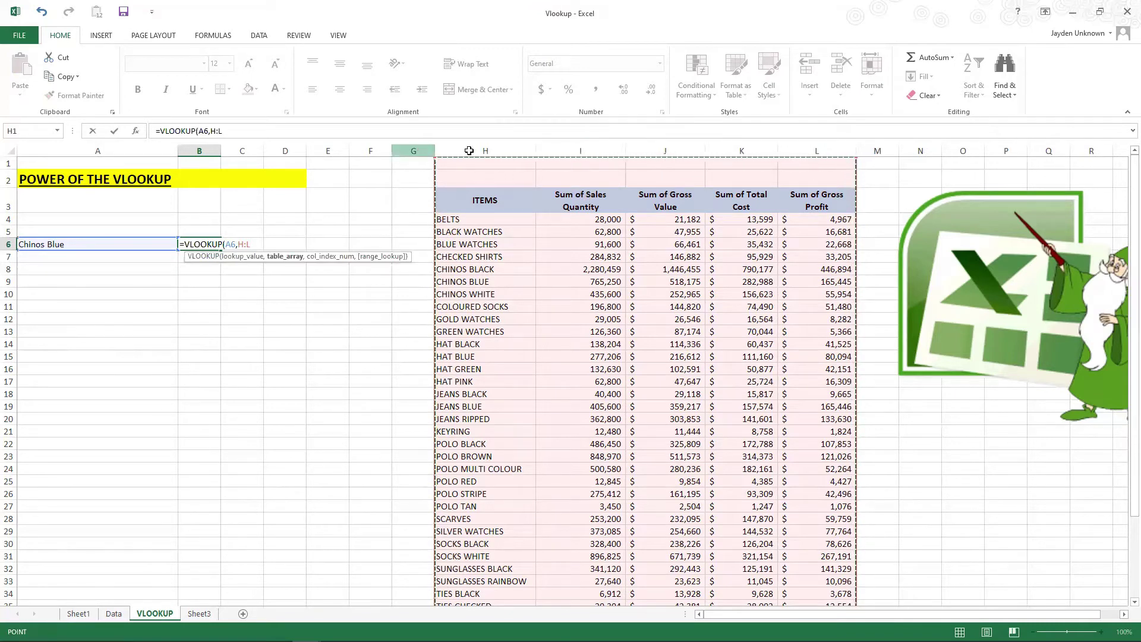
pyautogui.moveTo(422, 149); pyautogui.dragTo(816, 149)
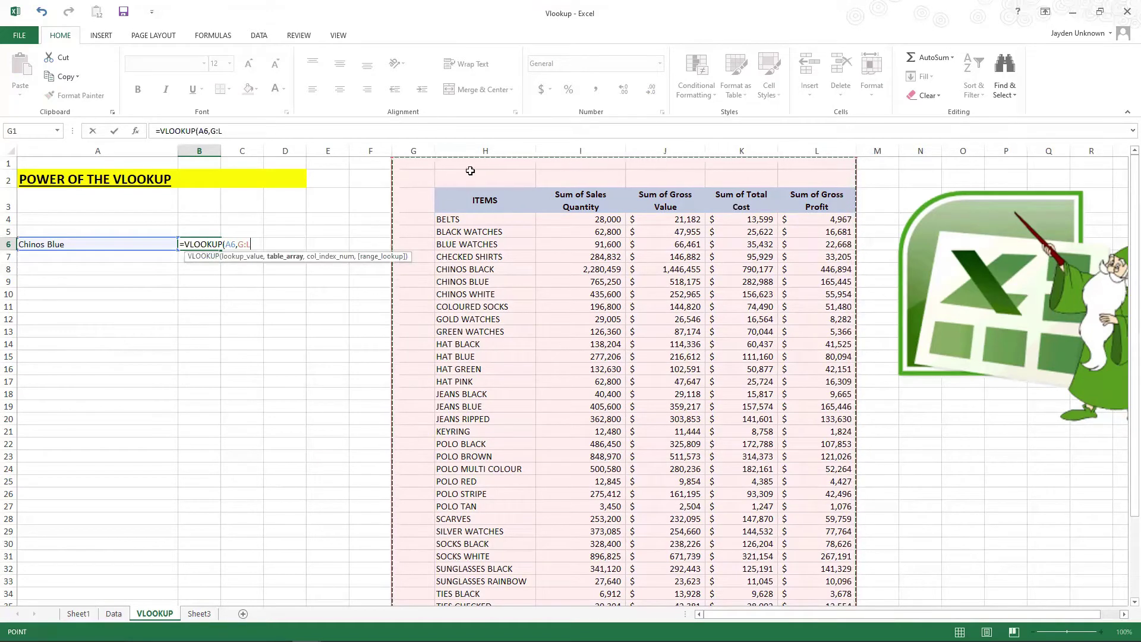
pyautogui.moveTo(482, 151); pyautogui.dragTo(815, 146)
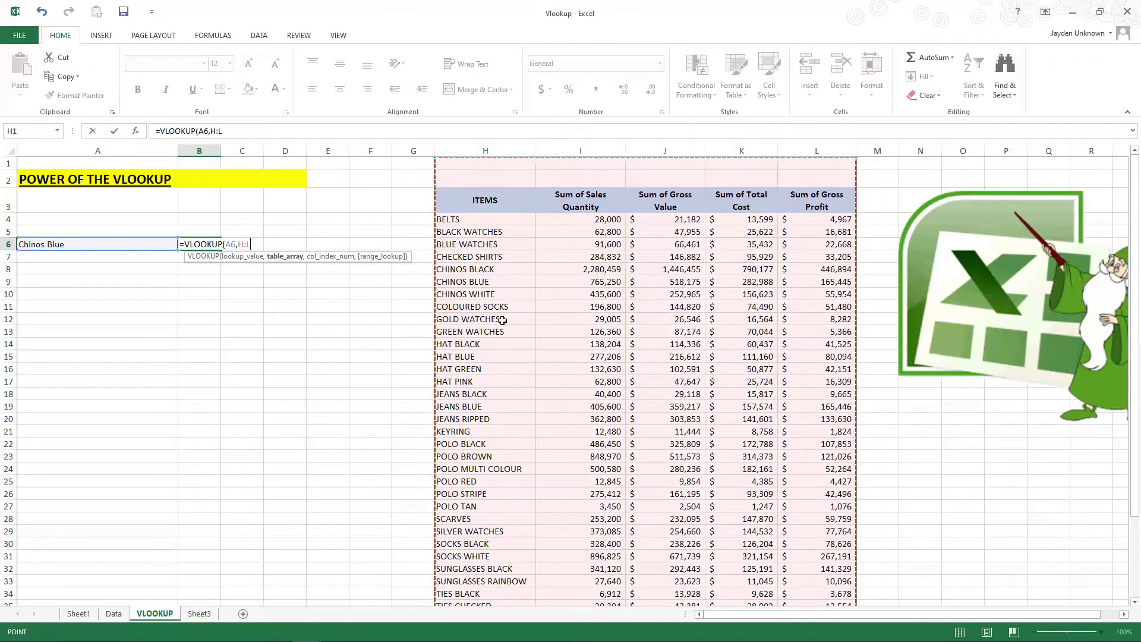
pyautogui.write(',')
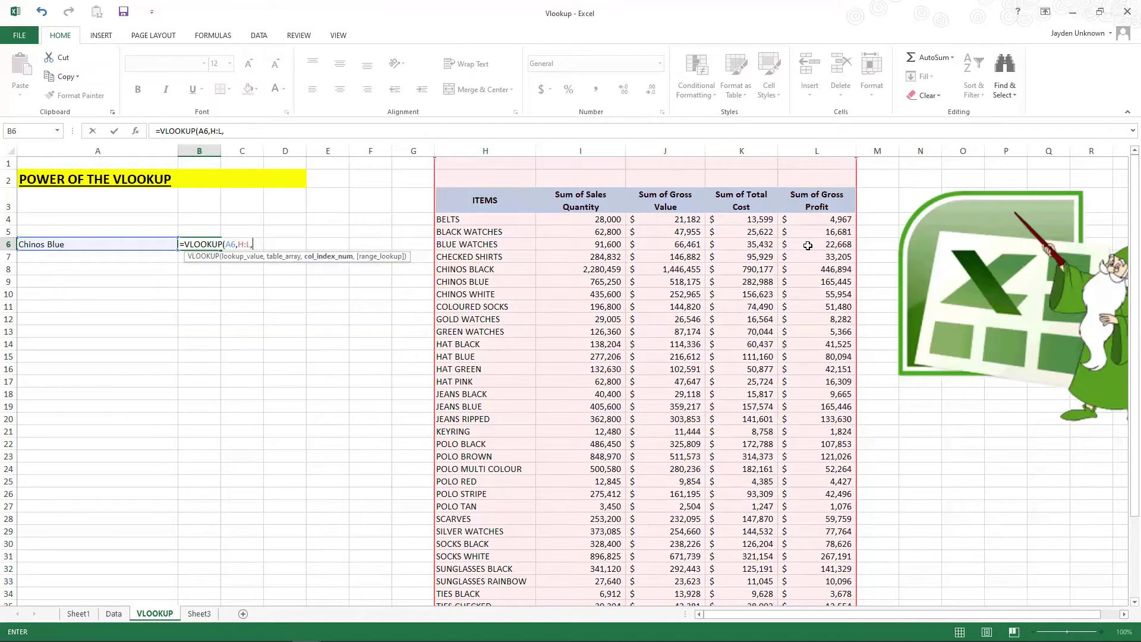
# - Complete the B6 VLOOKUP with column index 3 and an exact match (FALSE)
pyautogui.write('3,')
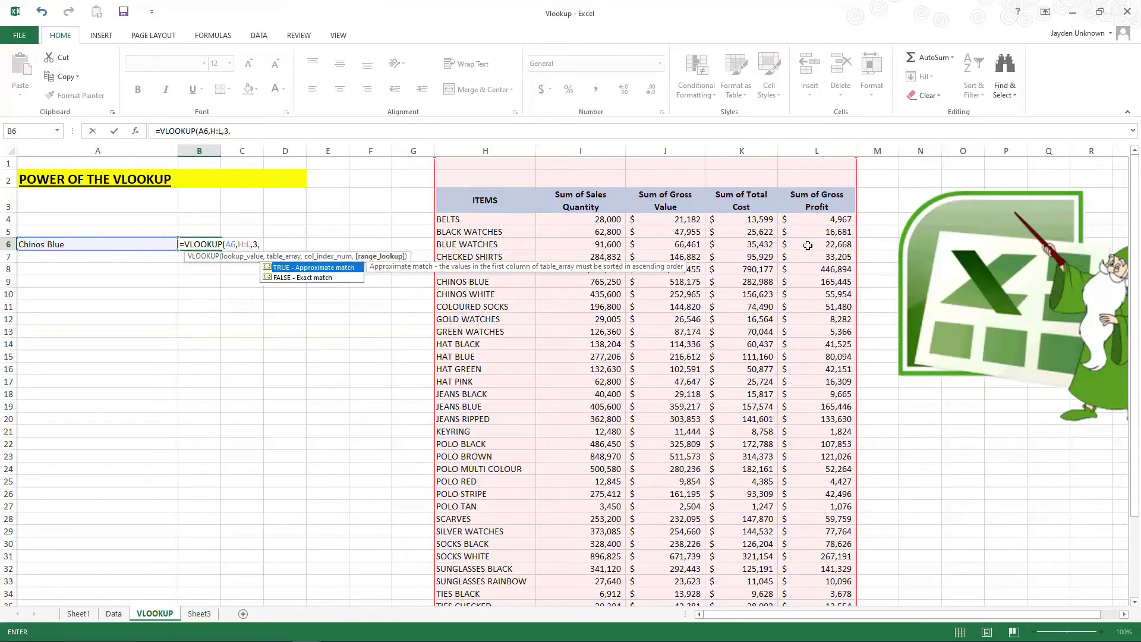
pyautogui.press('Down')
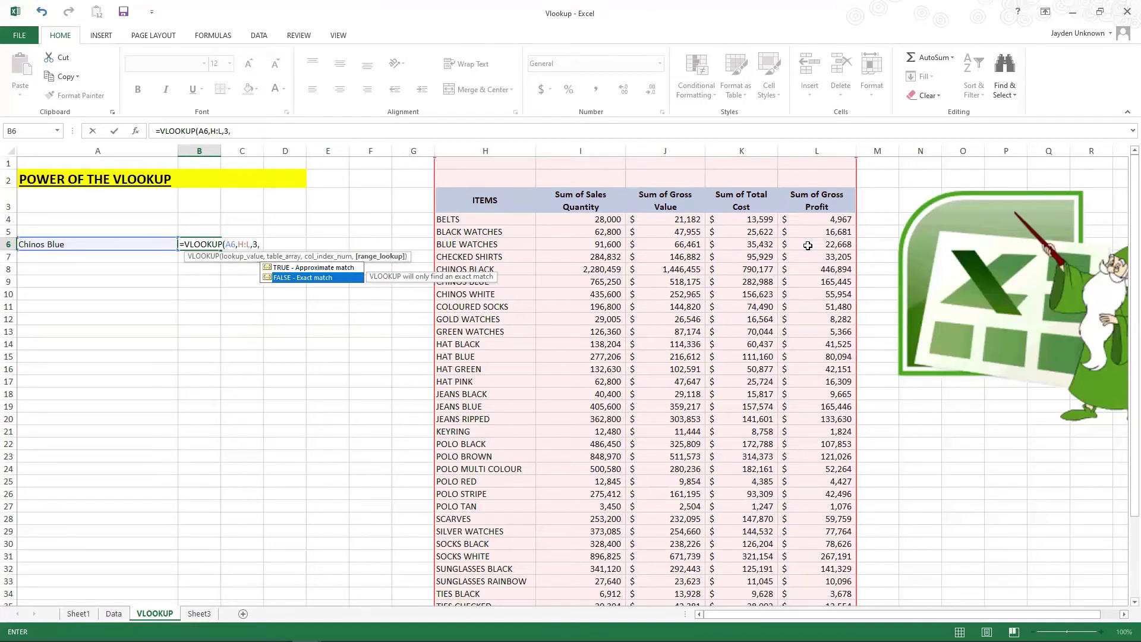
pyautogui.press('Tab')
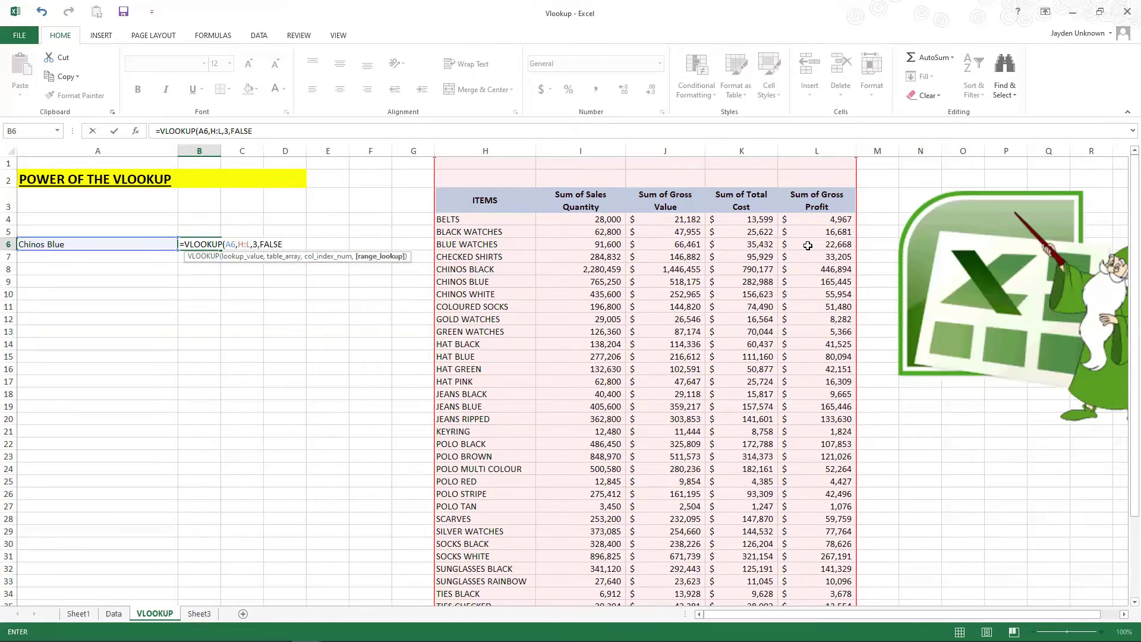
pyautogui.press('Return')
pyautogui.press('Right')
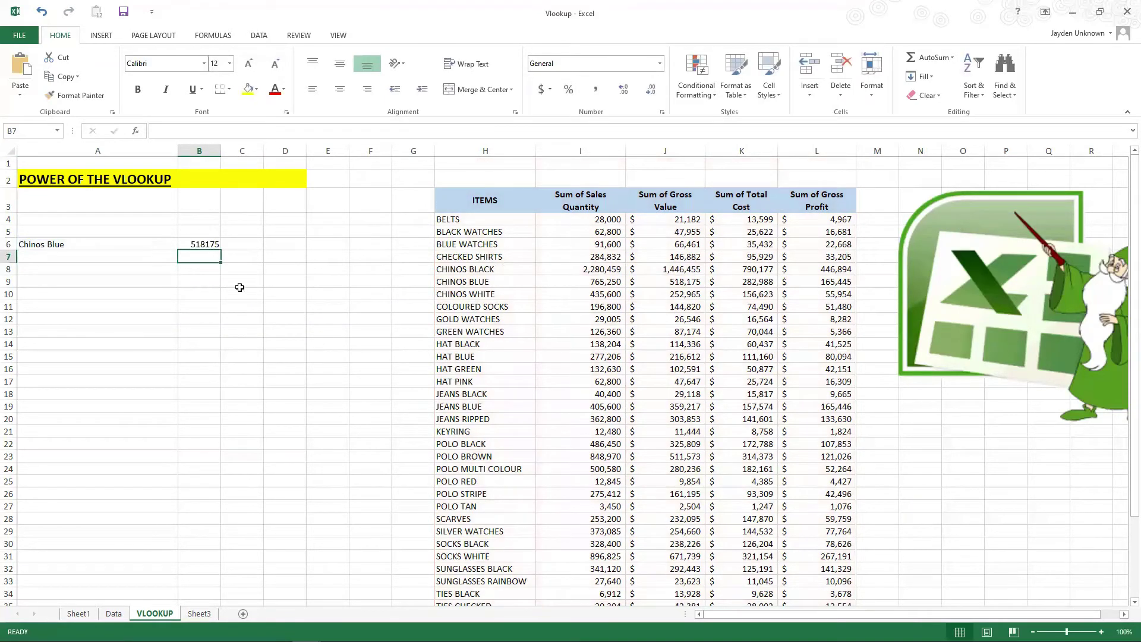
# - Compare the lookup result in B6 with the gross value in the table's CHINOS BLUE row
pyautogui.click(190, 242)
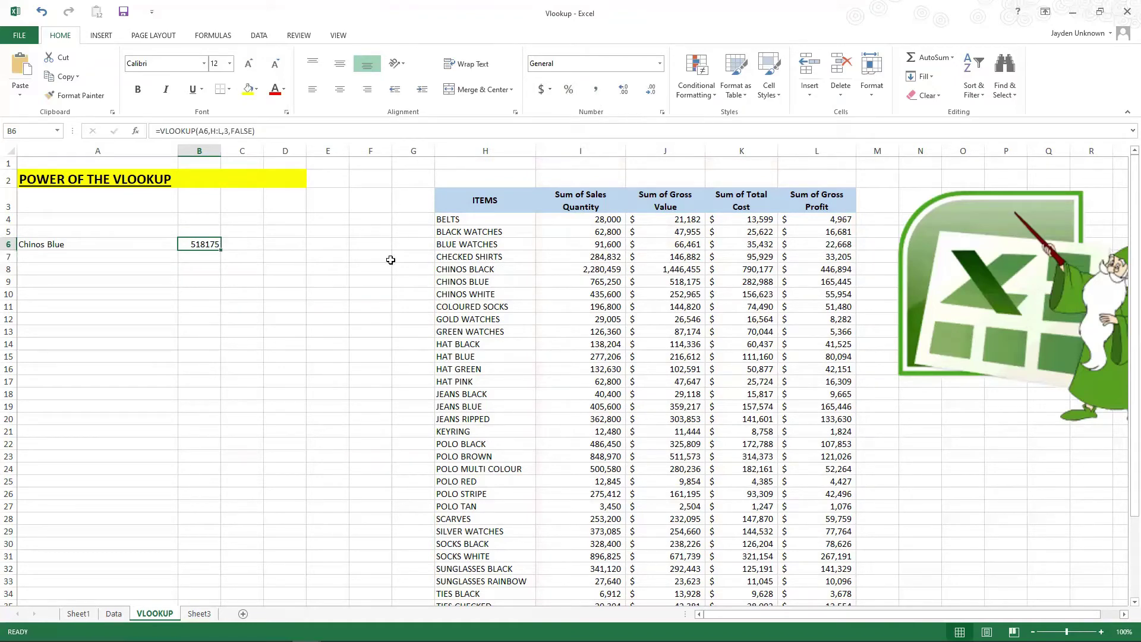
pyautogui.moveTo(467, 277); pyautogui.dragTo(825, 282)
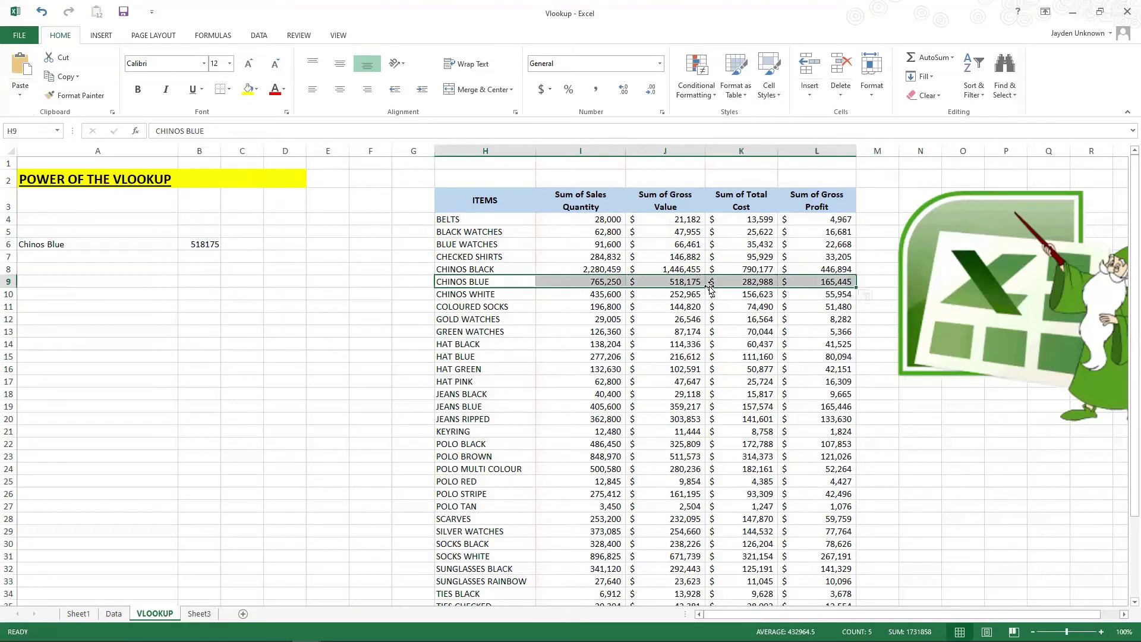
pyautogui.click(688, 281)
# - Change the column index in B6's VLOOKUP to 5 and check the result against the gross profit of CHINOS BLUE
pyautogui.click(188, 244)
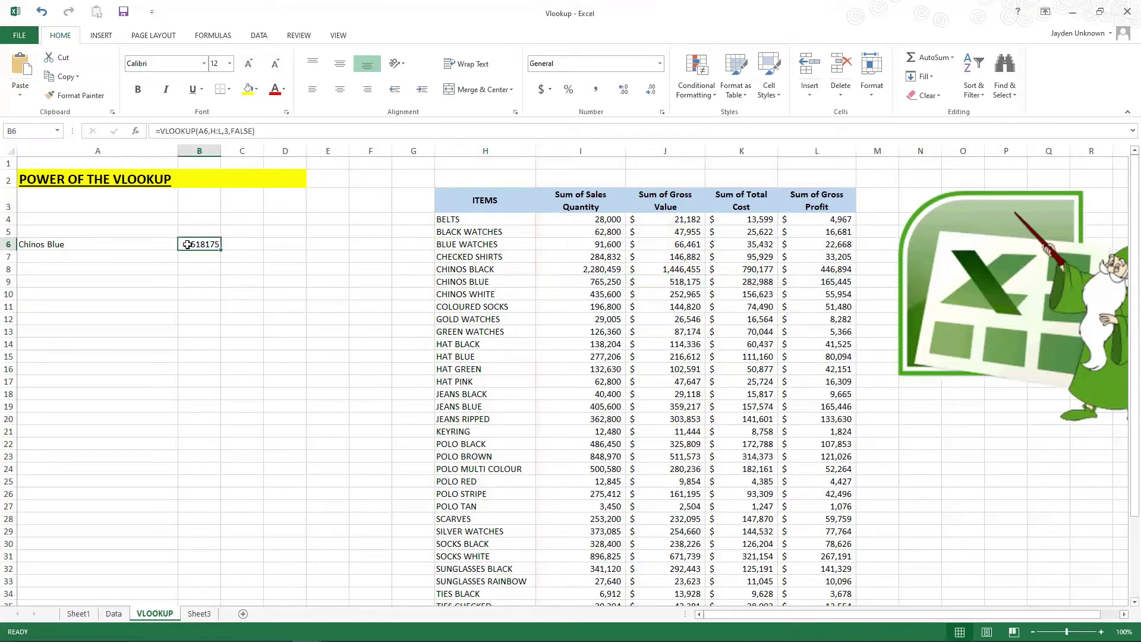
pyautogui.click(229, 130)
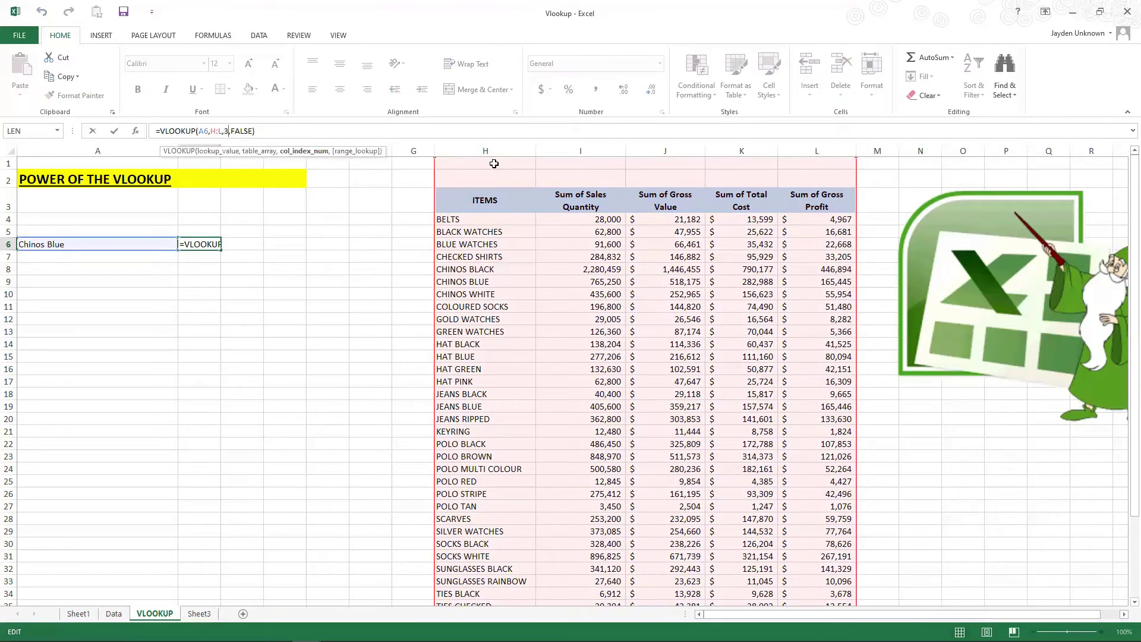
pyautogui.press('BackSpace')
pyautogui.write('5')
pyautogui.press('Return')
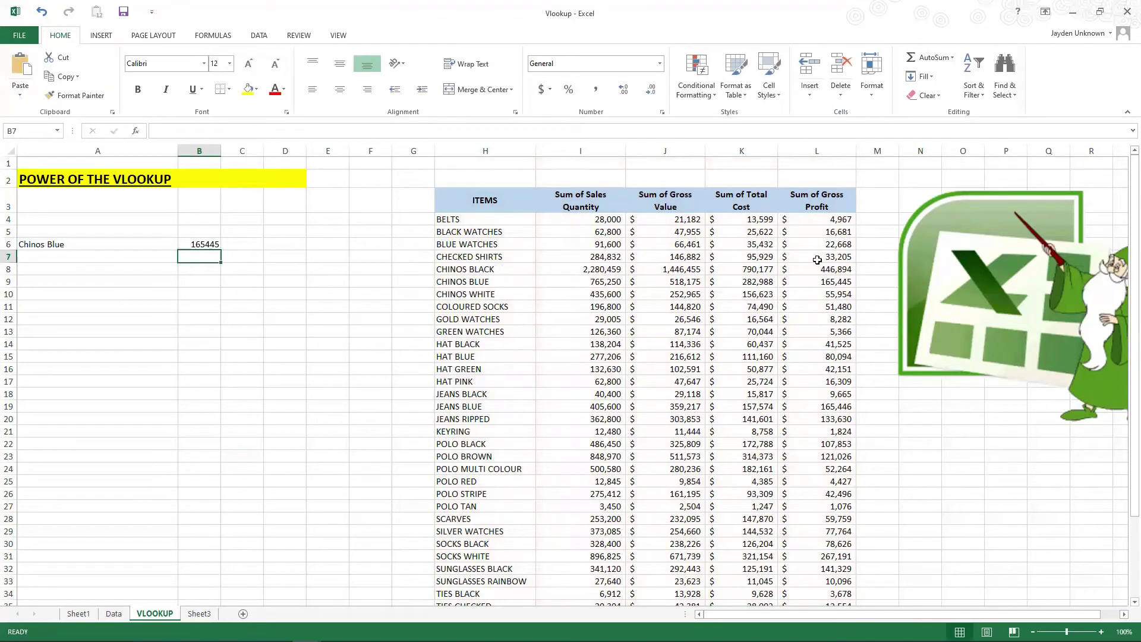
pyautogui.click(848, 282)
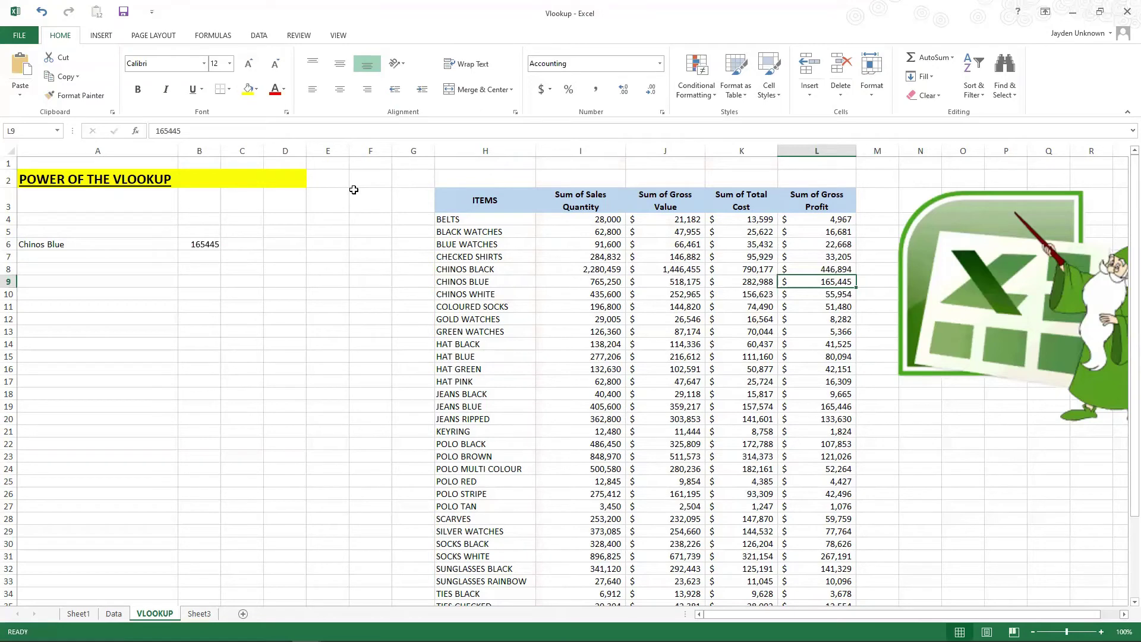
# - Add a trailing space after "Chinos Blue" in A6 and check how the lookup in B6 reacts
pyautogui.click(112, 243)
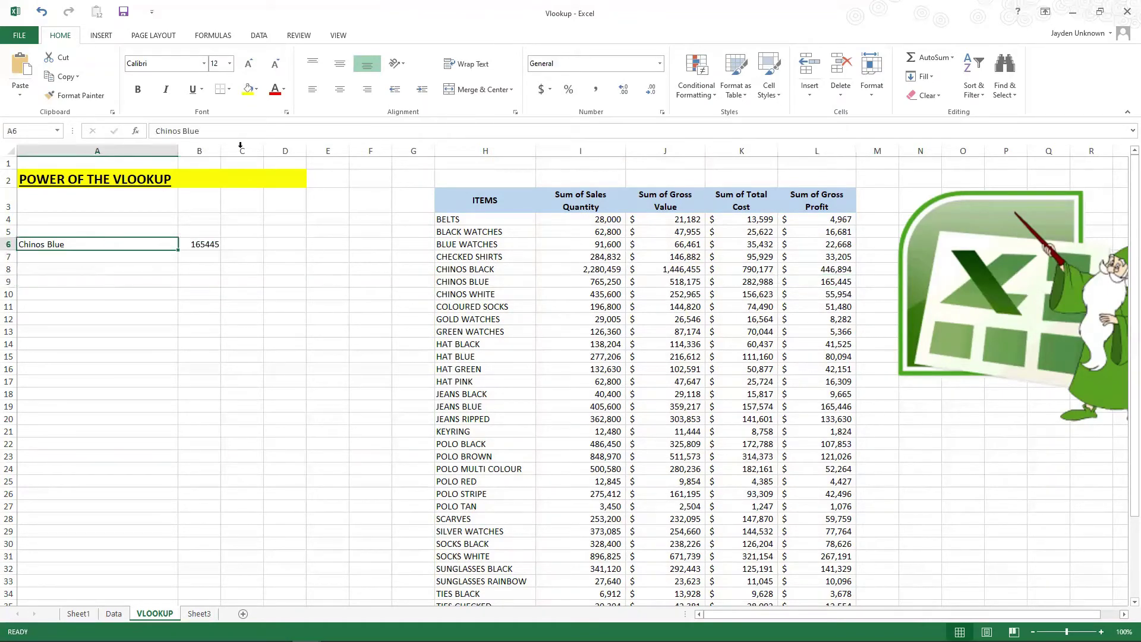
pyautogui.click(247, 136)
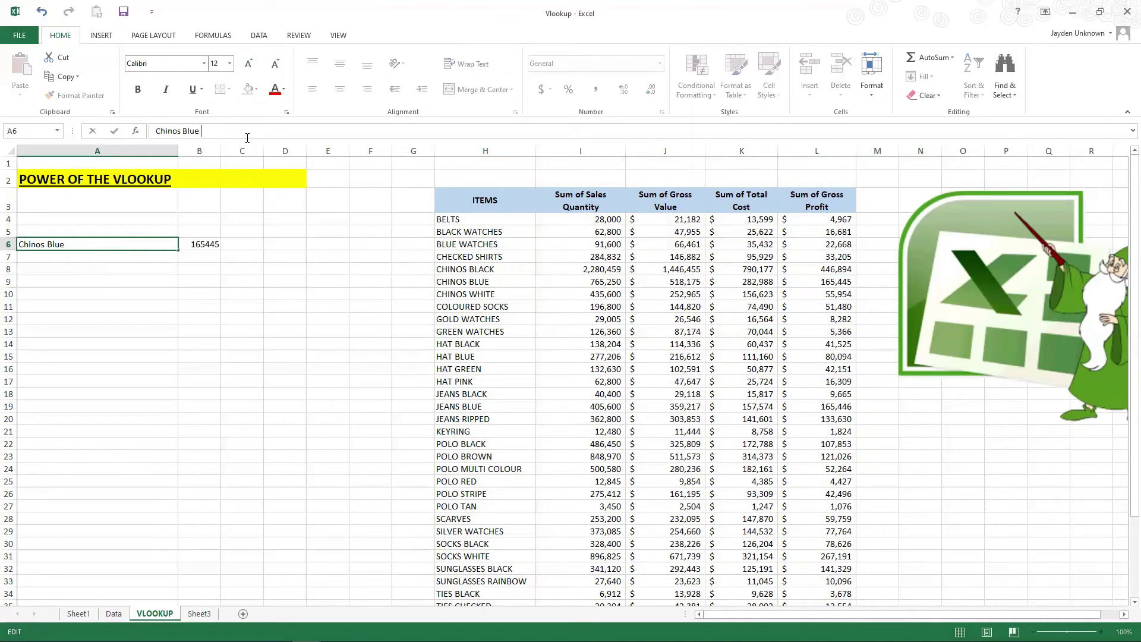
pyautogui.press('Return')
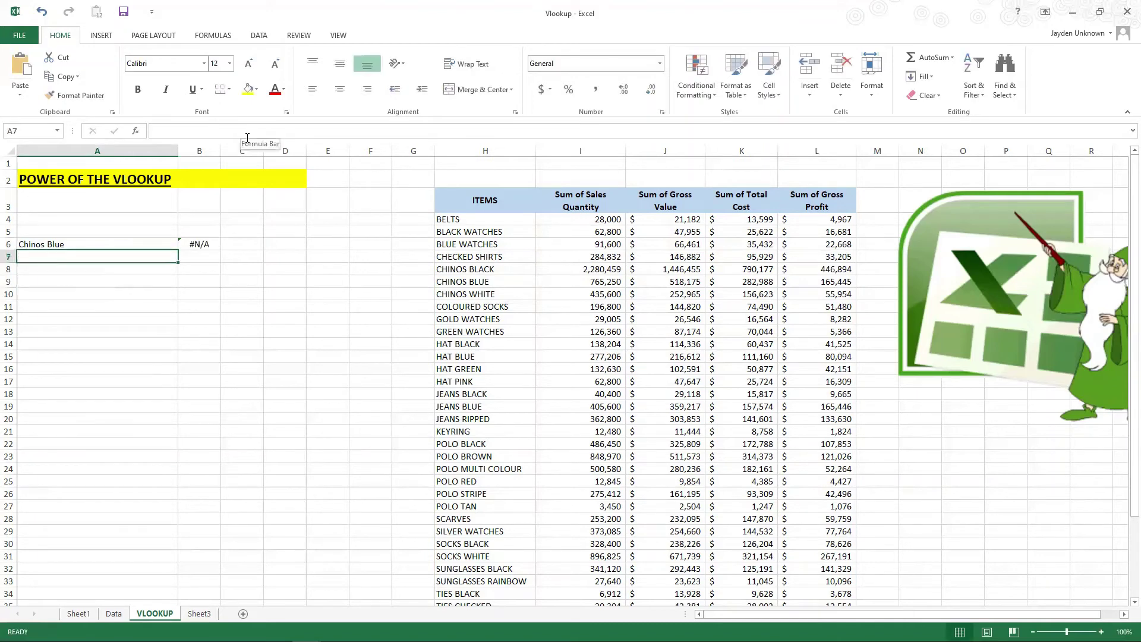
pyautogui.press('Up')
pyautogui.press('Right')
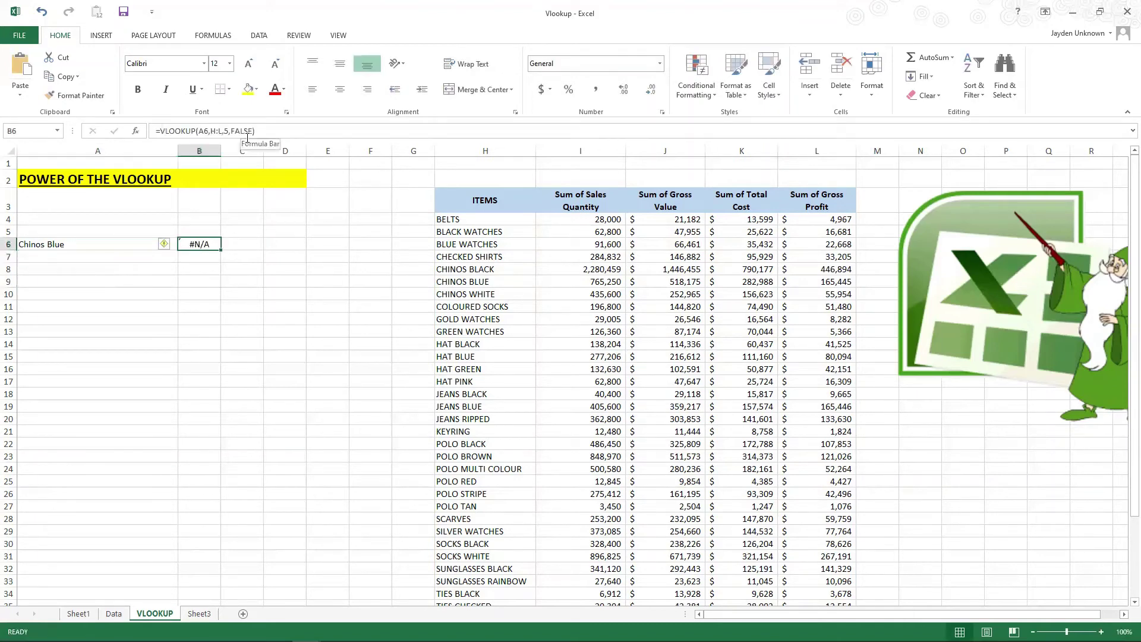
pyautogui.press('Down')
pyautogui.press('Left')
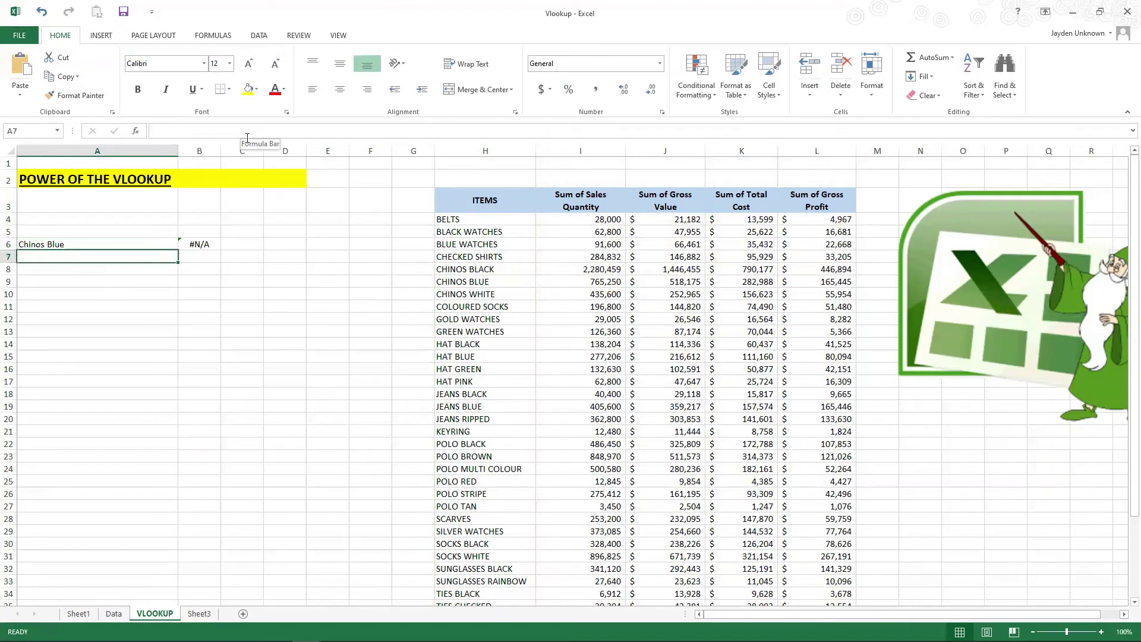
# - Remove the trailing space after "Chinos Blue" in cell A6
pyautogui.click(83, 242)
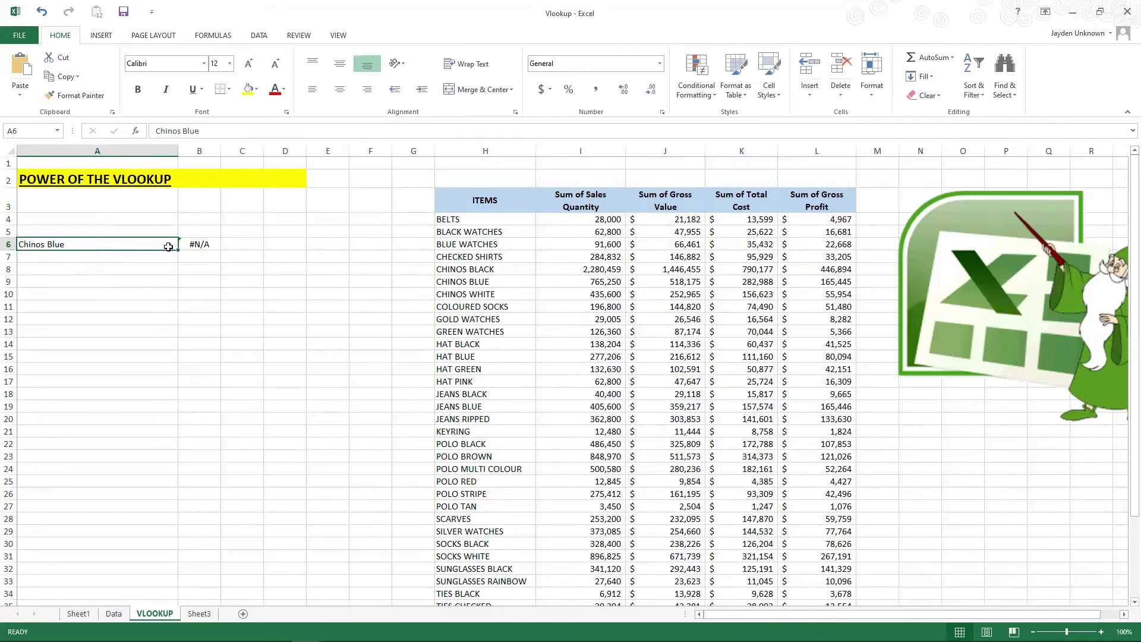
pyautogui.doubleClick(112, 247)
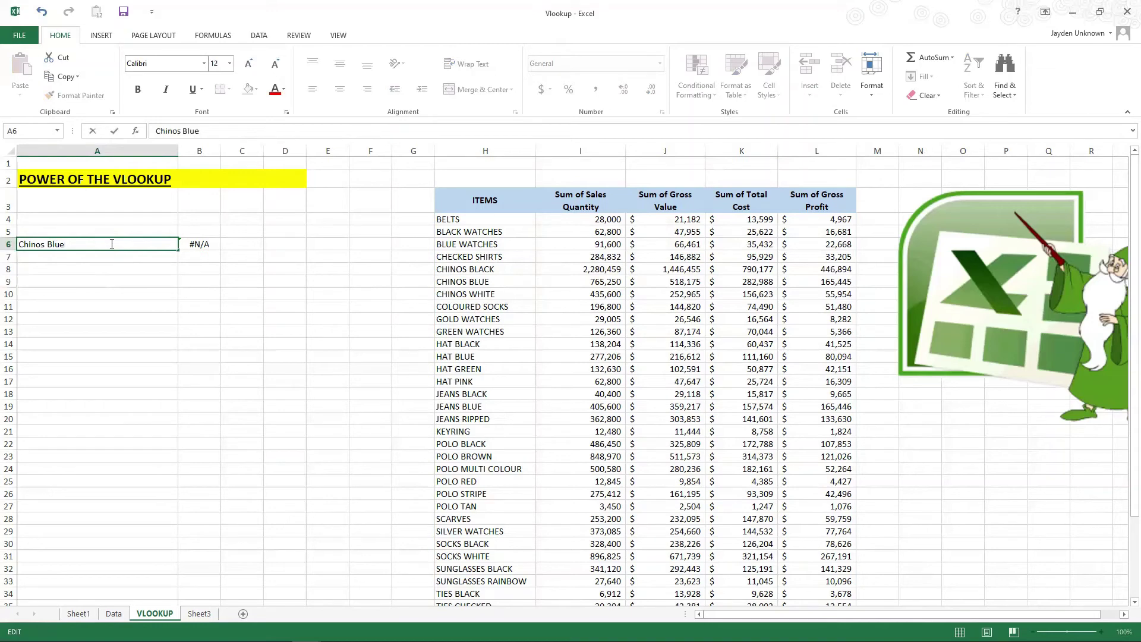
pyautogui.press('Return')
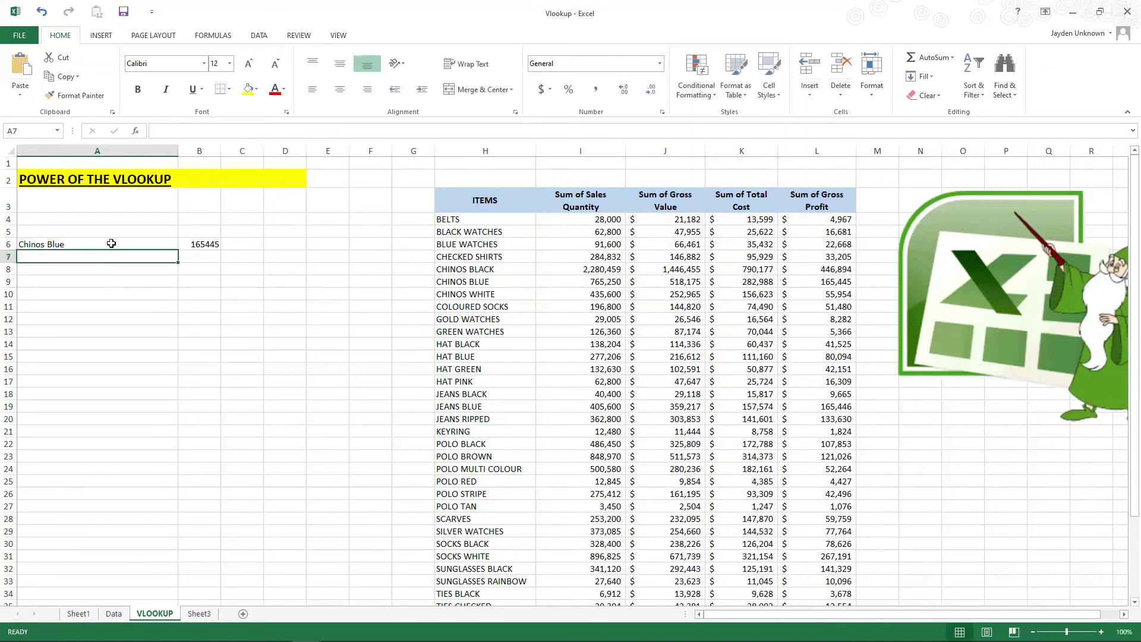
# - Insert a blank row at row 9, directly above the CHINOS BLUE entry of the table
pyautogui.press('Down')
pyautogui.press('Down')
pyautogui.press('Right')
pyautogui.press('Right')
pyautogui.press('Right')
pyautogui.press('Right')
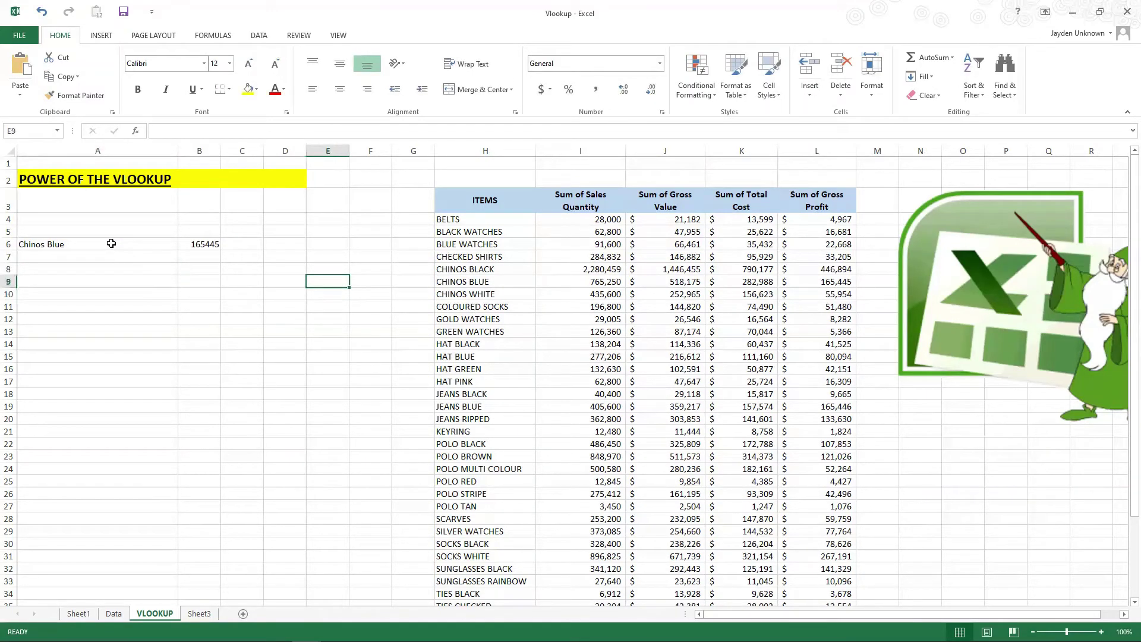
pyautogui.press('Right')
pyautogui.hotkey('shift', 'space')
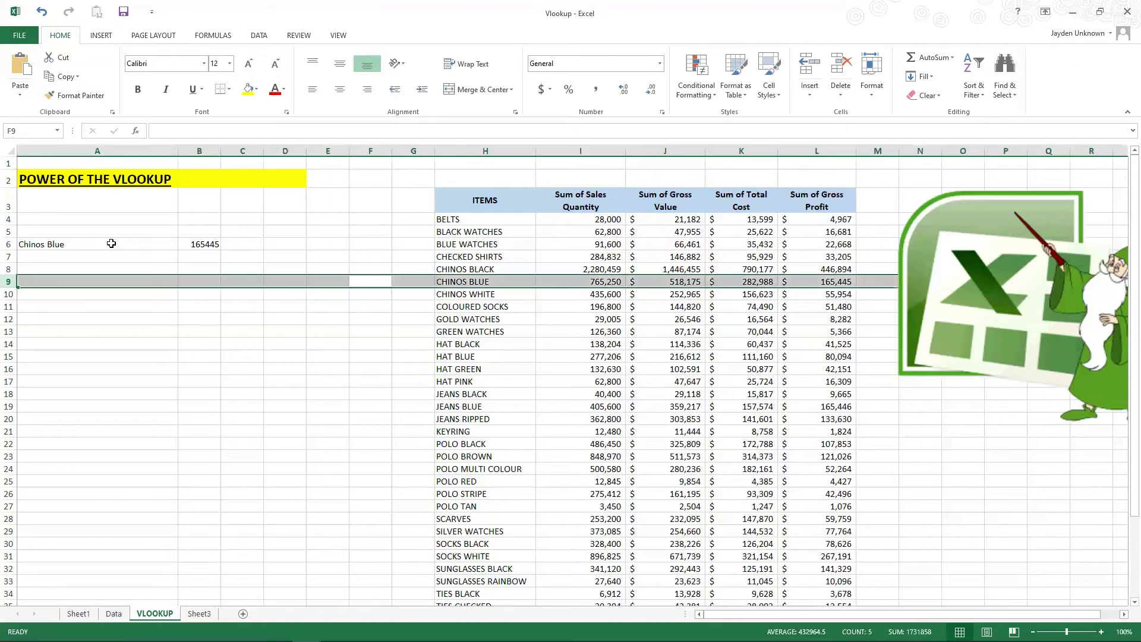
pyautogui.hotkey('ctrl', 'shift', '+')
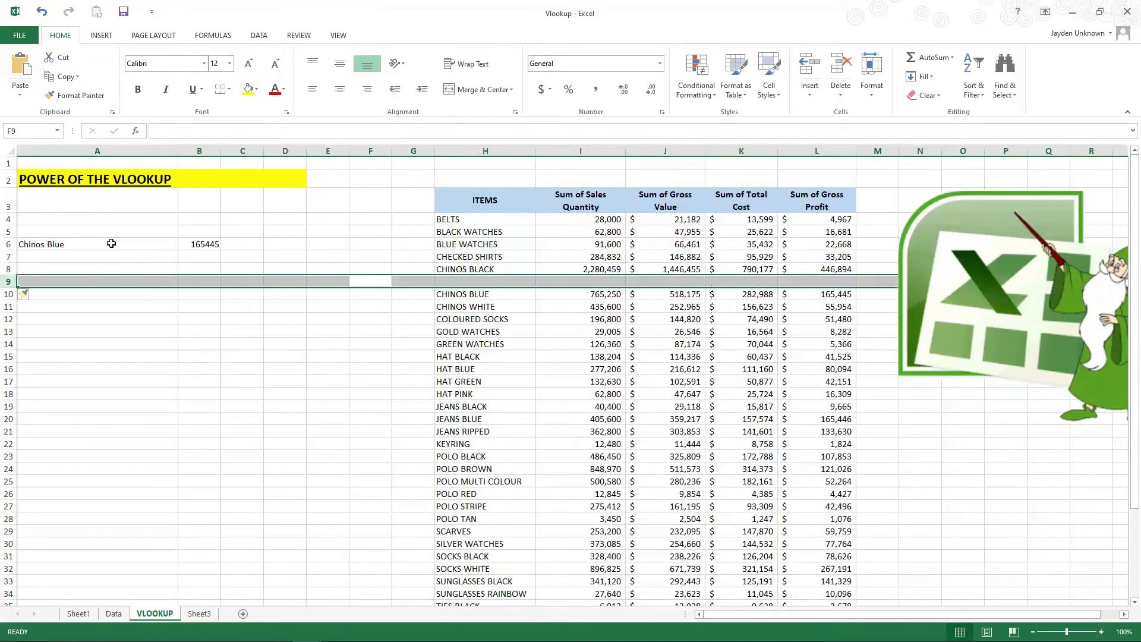
# - Fill row 9 of the table with quantity 10, gross value 500, total cost 150 and gross profit 350
pyautogui.press('Right')
pyautogui.press('Right')
pyautogui.press('Right')
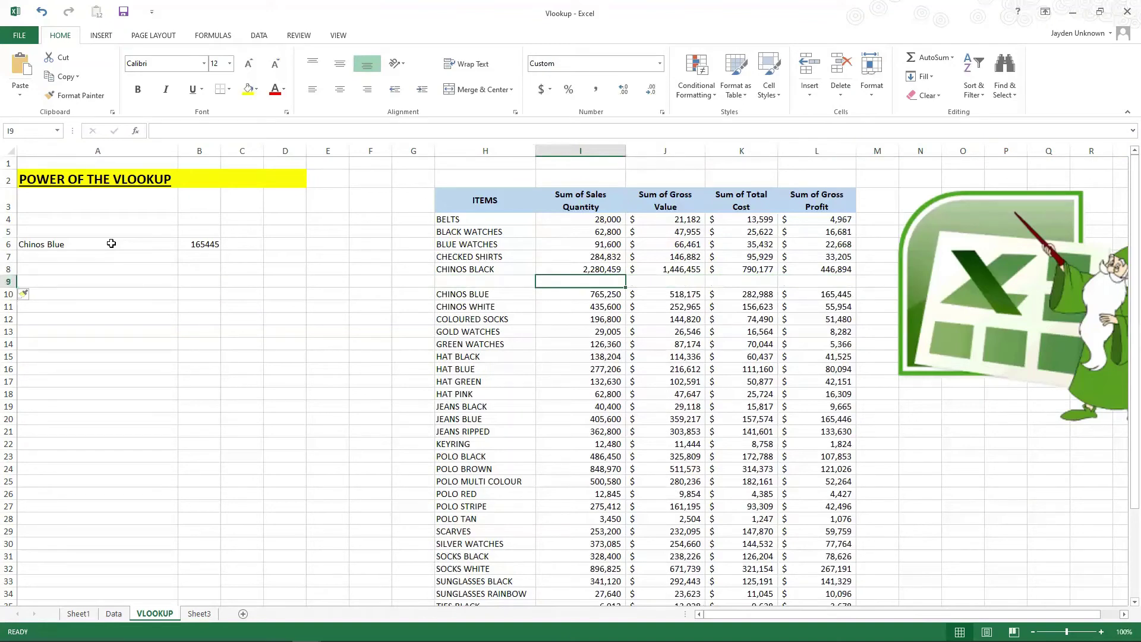
pyautogui.write('10')
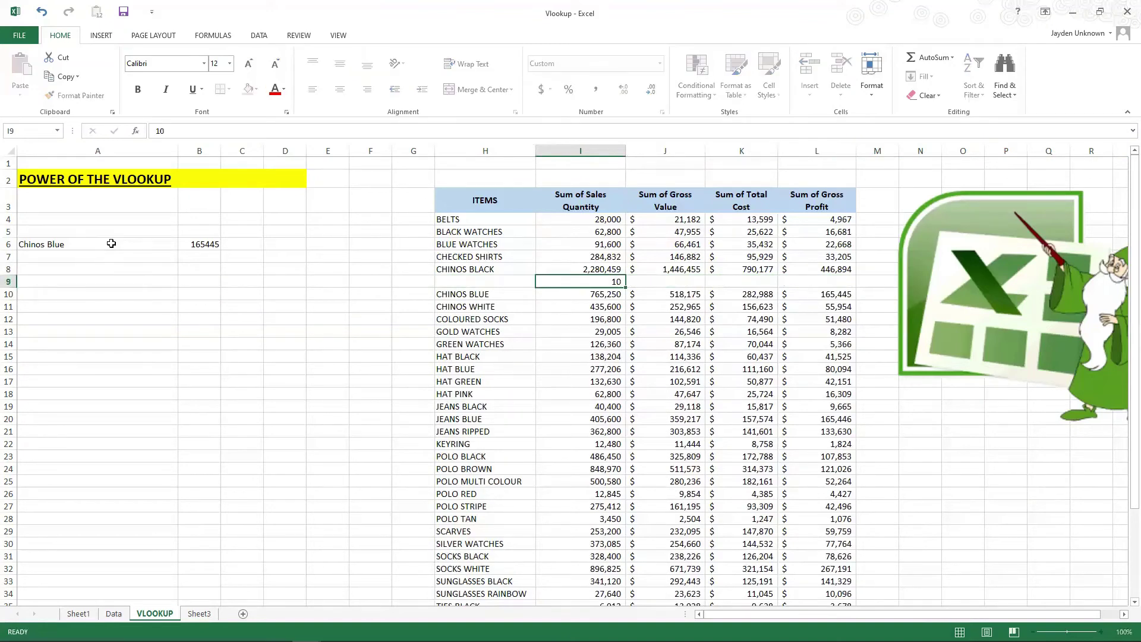
pyautogui.press('Tab')
pyautogui.write('500')
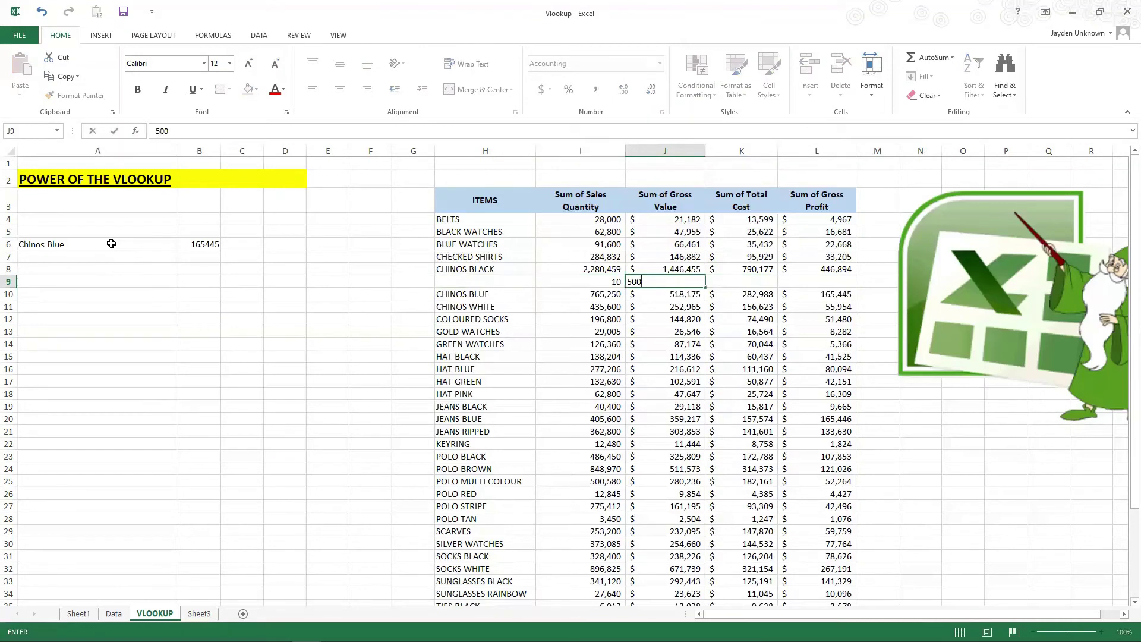
pyautogui.press('Tab')
pyautogui.write('150')
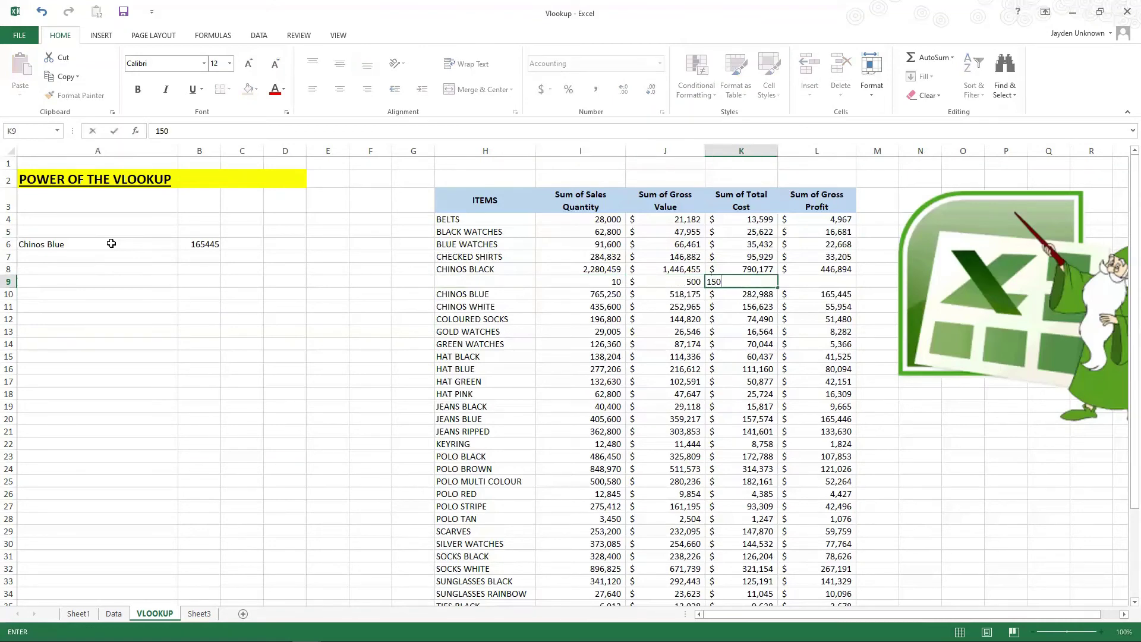
pyautogui.press('Tab')
pyautogui.write('350')
pyautogui.press('Return')
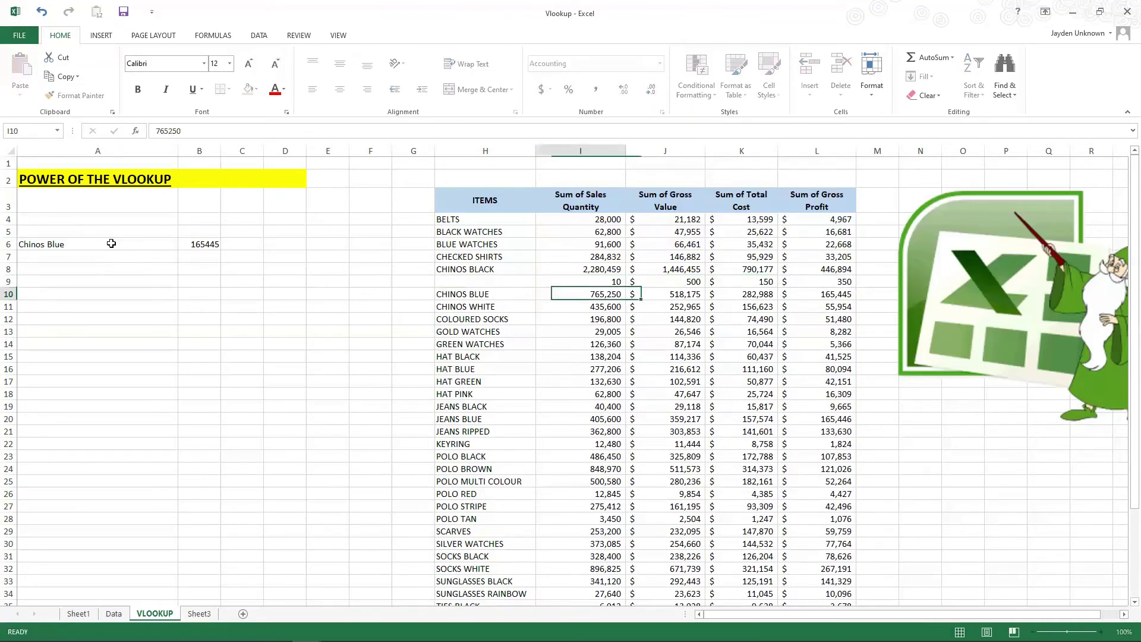
# - Copy the item name CHINOS BLUE from H10 into H9 to create a duplicate entry
pyautogui.press('Left')
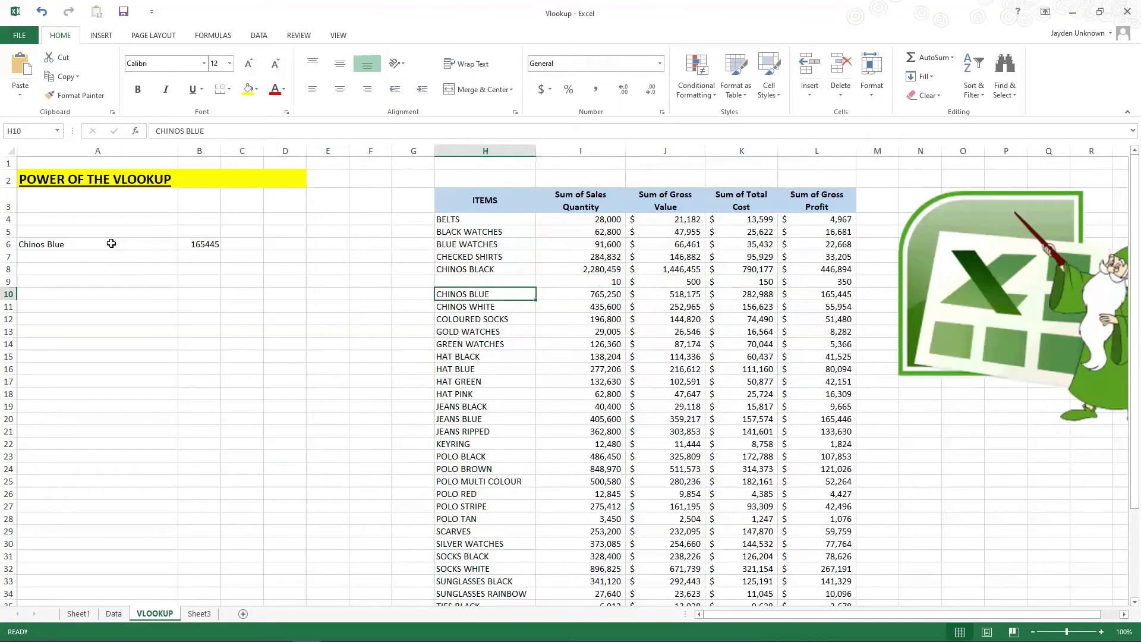
pyautogui.hotkey('ctrl', 'c')
pyautogui.press('Up')
pyautogui.hotkey('ctrl', 'v')
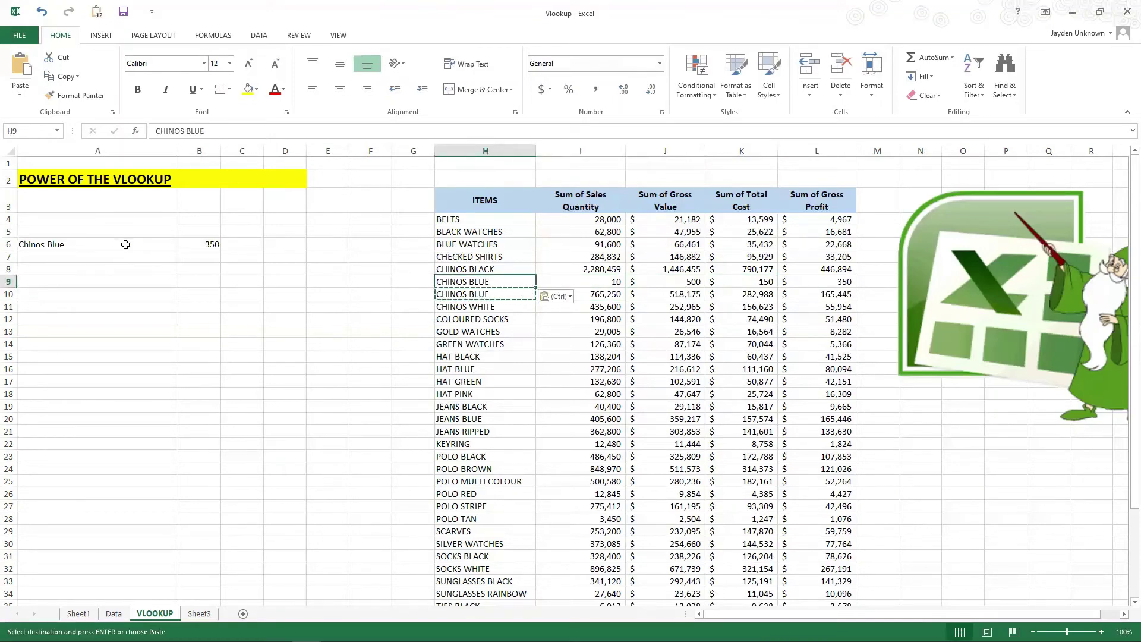
# - Compare the VLOOKUP in B6 with the gross profit of both CHINOS BLUE rows, then end copy mode with A8 selected
pyautogui.click(209, 244)
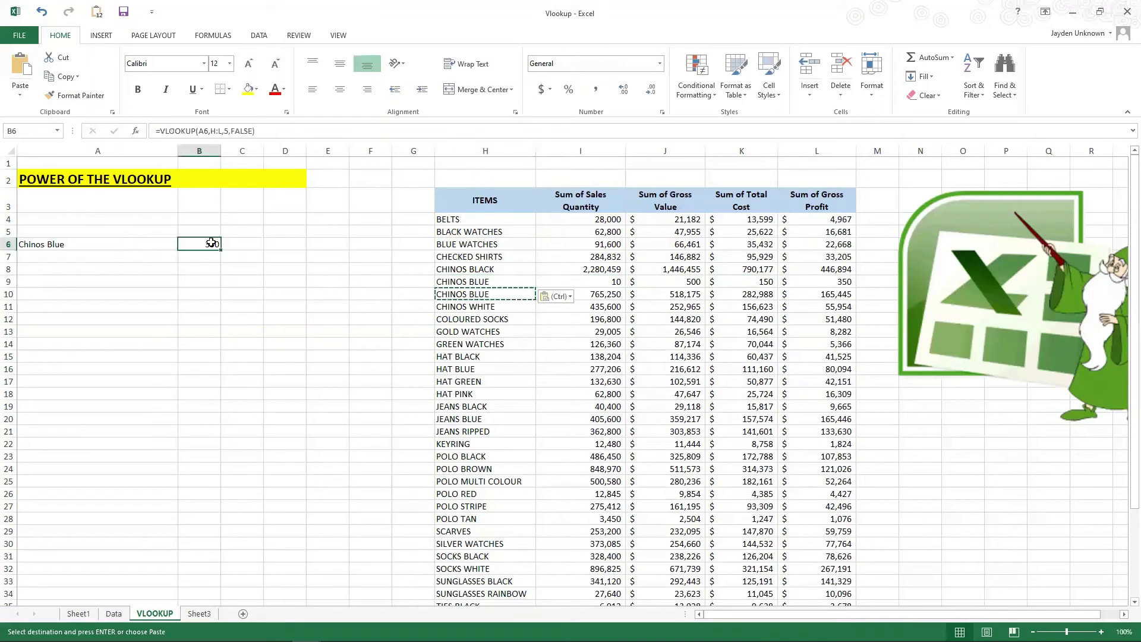
pyautogui.click(828, 283)
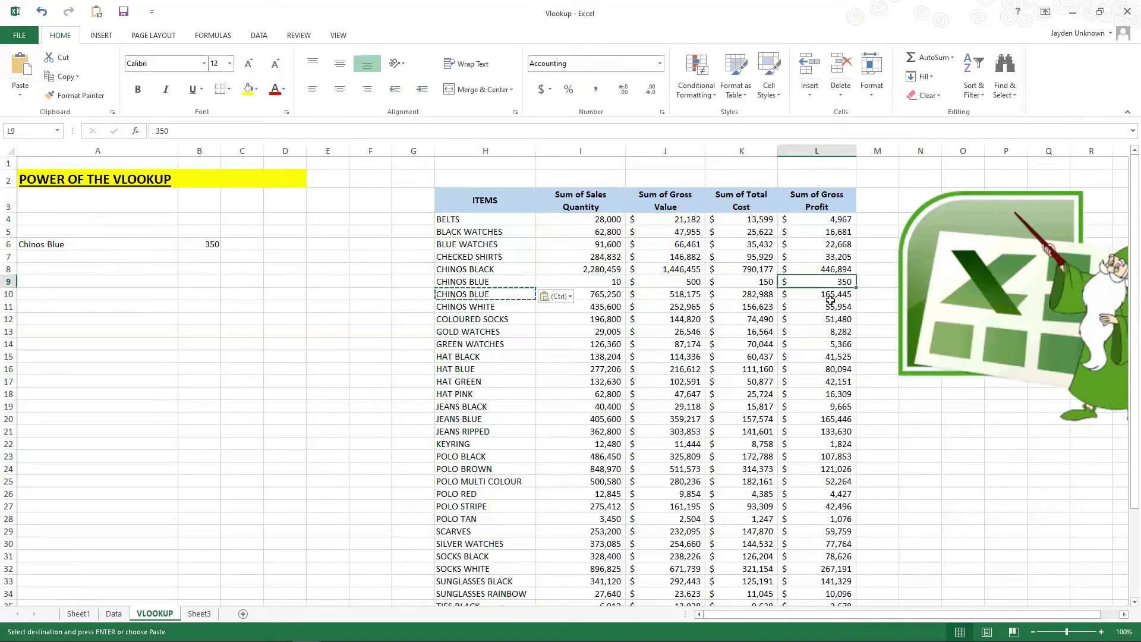
pyautogui.click(829, 295)
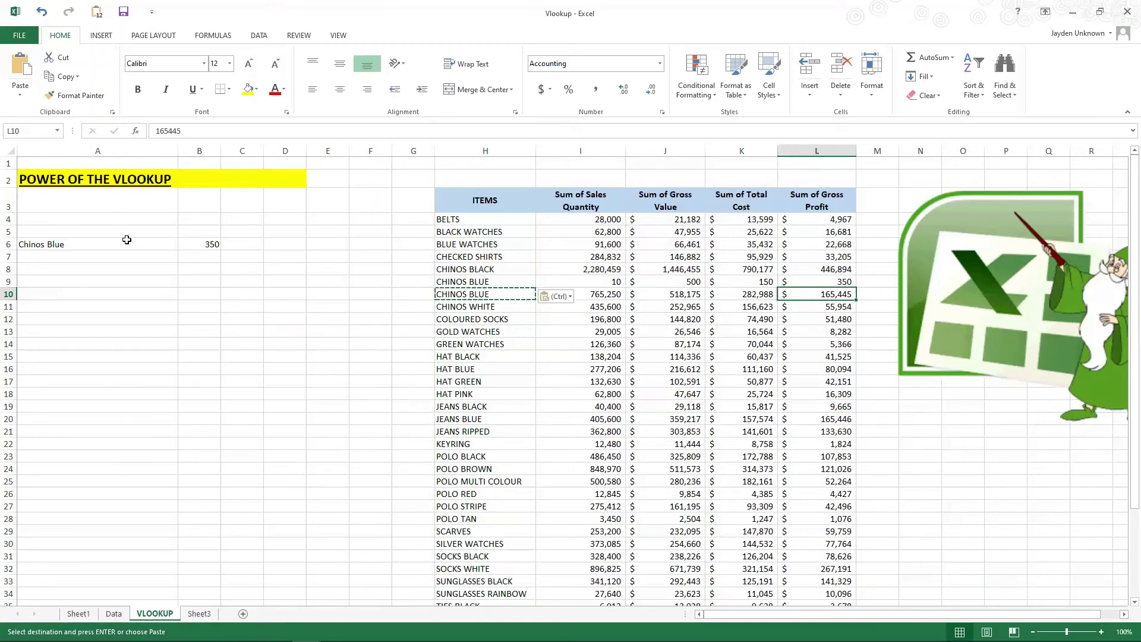
pyautogui.click(99, 270)
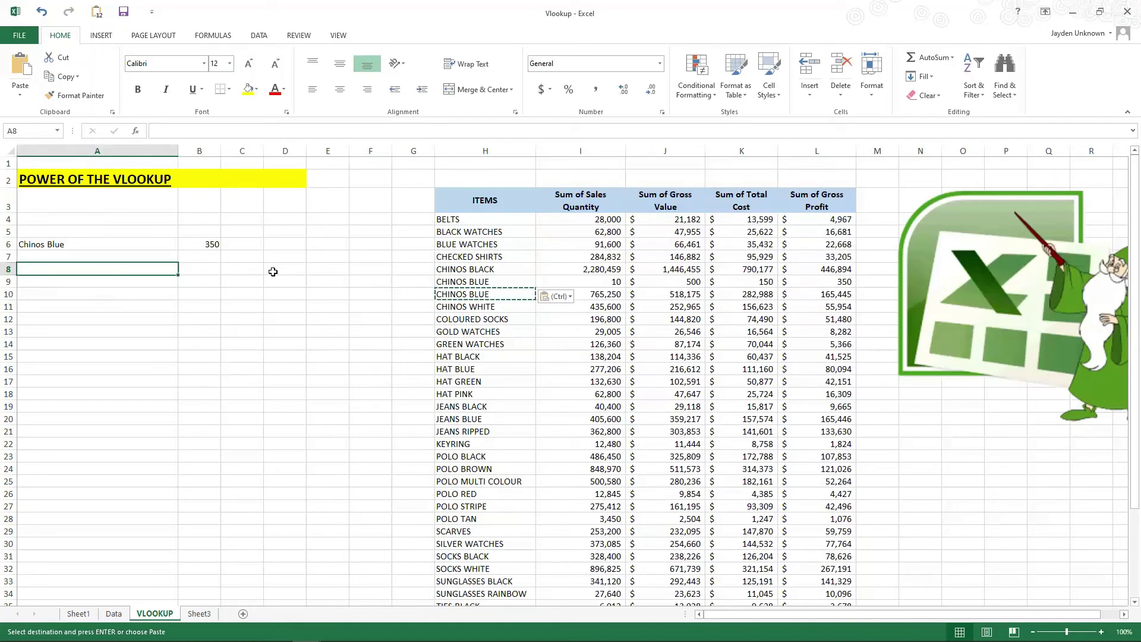
pyautogui.press('Escape')
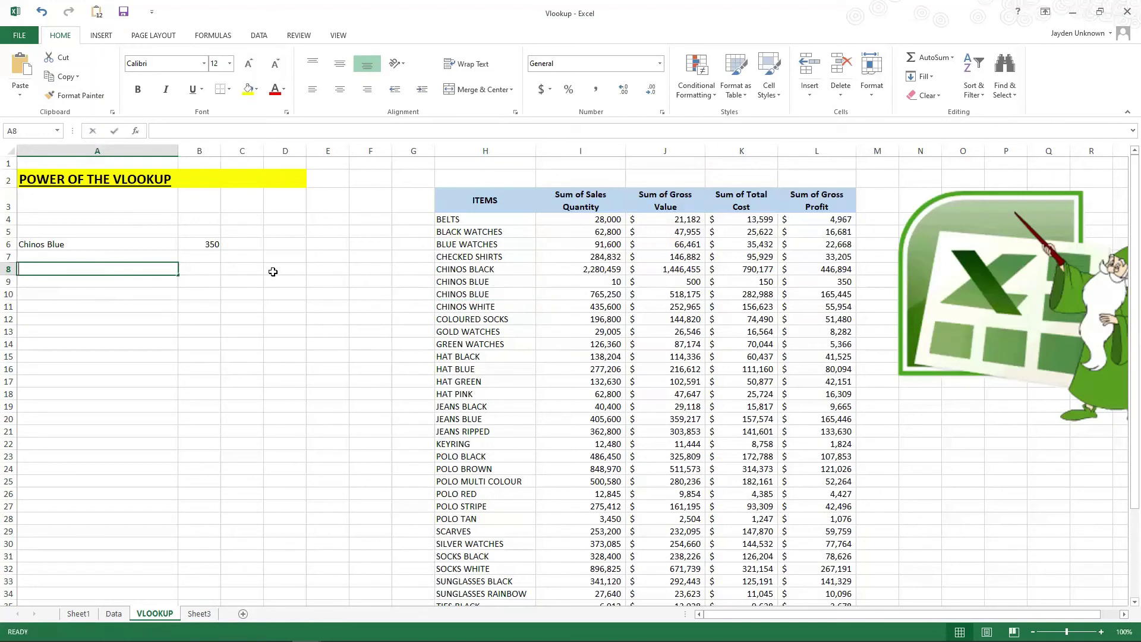
pyautogui.write('=')
pyautogui.press('BackSpace')
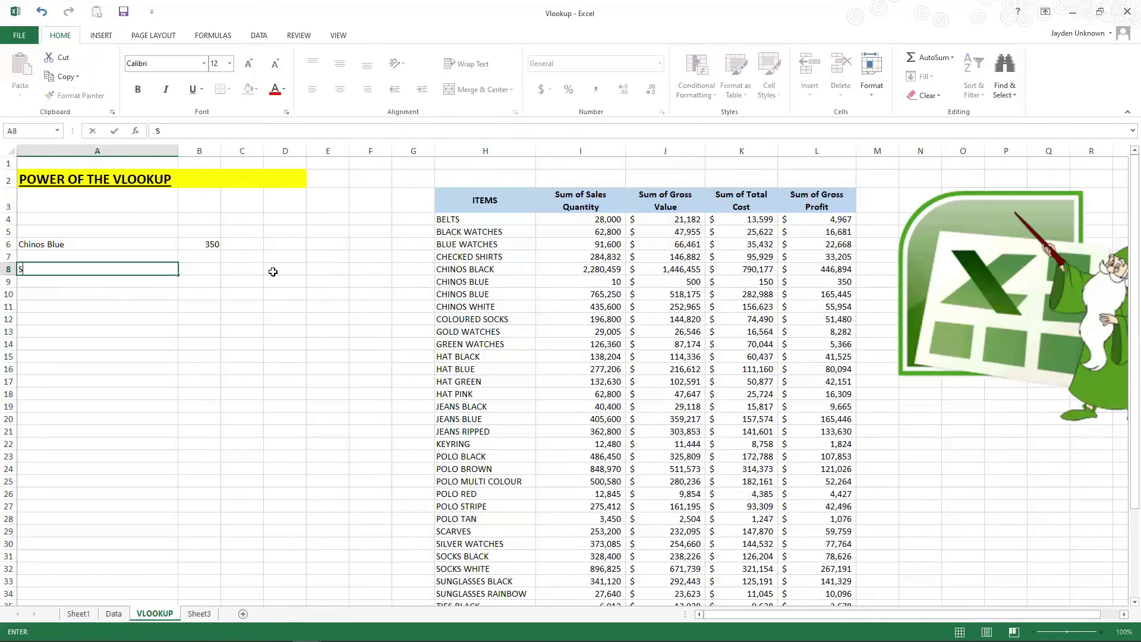
pyautogui.press('Tab')
pyautogui.press('Left')
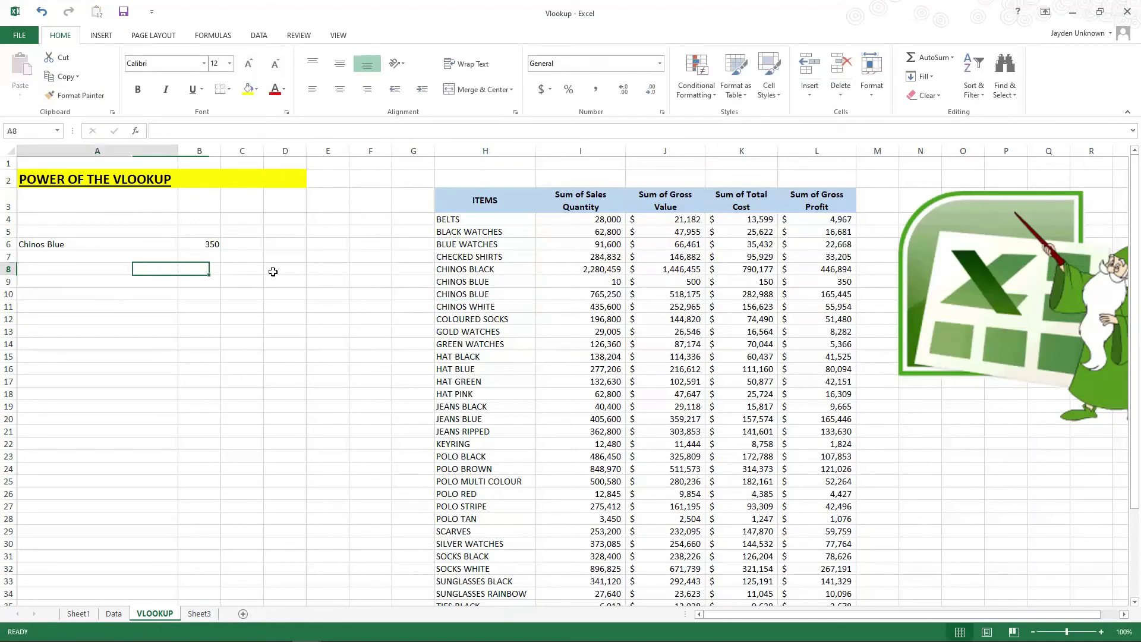
# - Copy the lookup item "Chinos Blue" from A6 into A8
pyautogui.press('Up')
pyautogui.press('Up')
pyautogui.hotkey('ctrl', 'c')
pyautogui.press('Down')
pyautogui.press('Down')
pyautogui.hotkey('ctrl', 'v')
pyautogui.press('Tab')
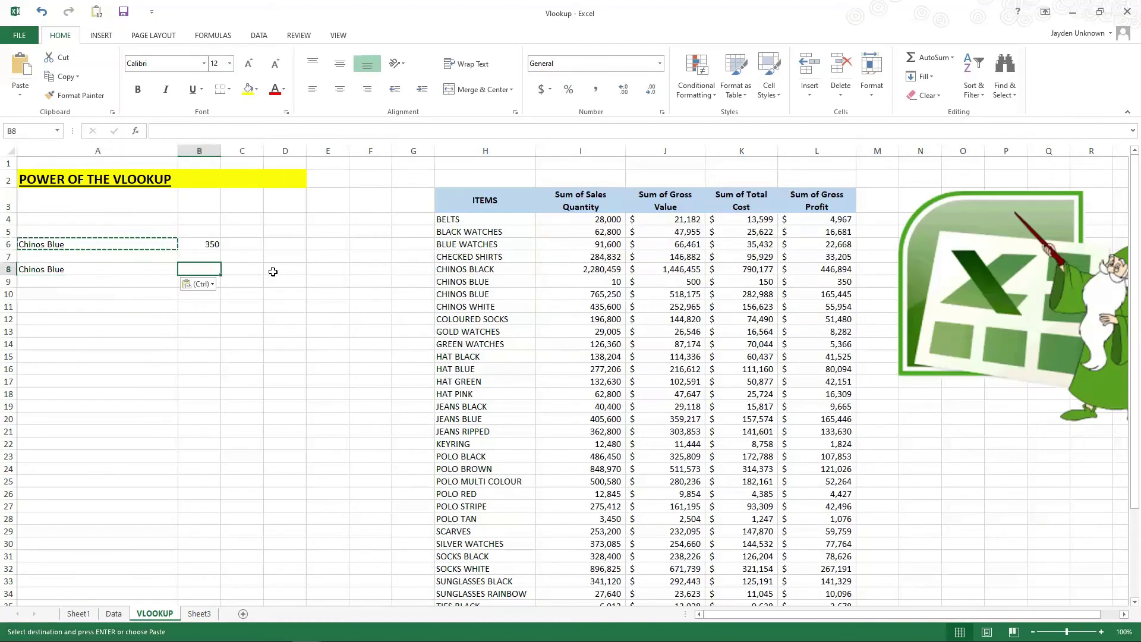
# - Build a SUMIF formula in B8 with L:L as range, A8 as criteria and L:L as sum range
pyautogui.write('=SUMIF')
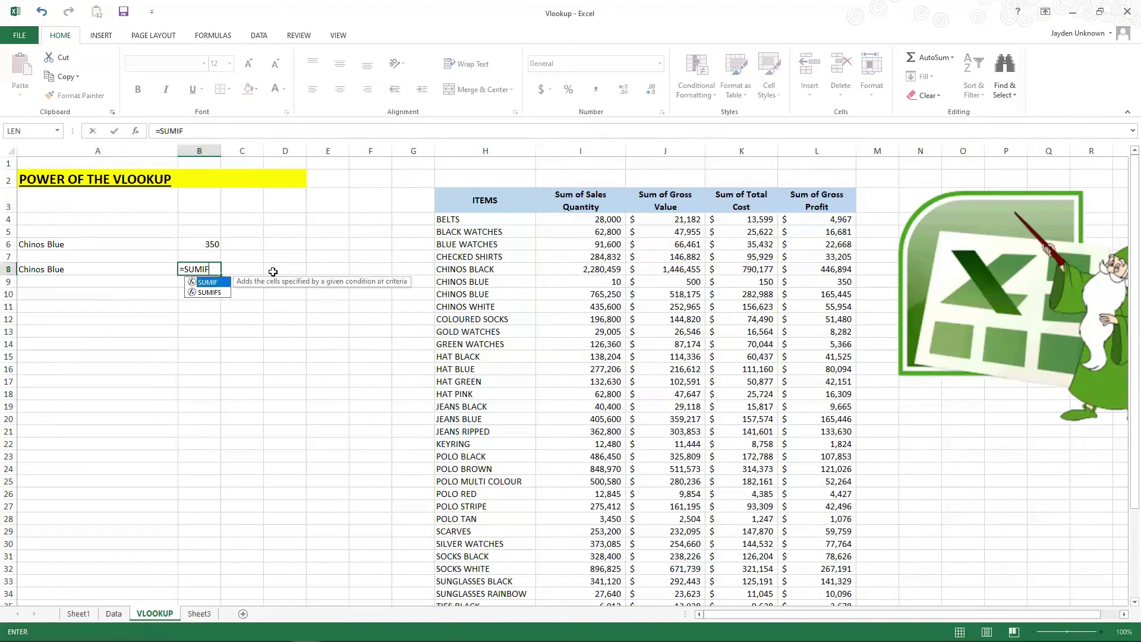
pyautogui.write('(')
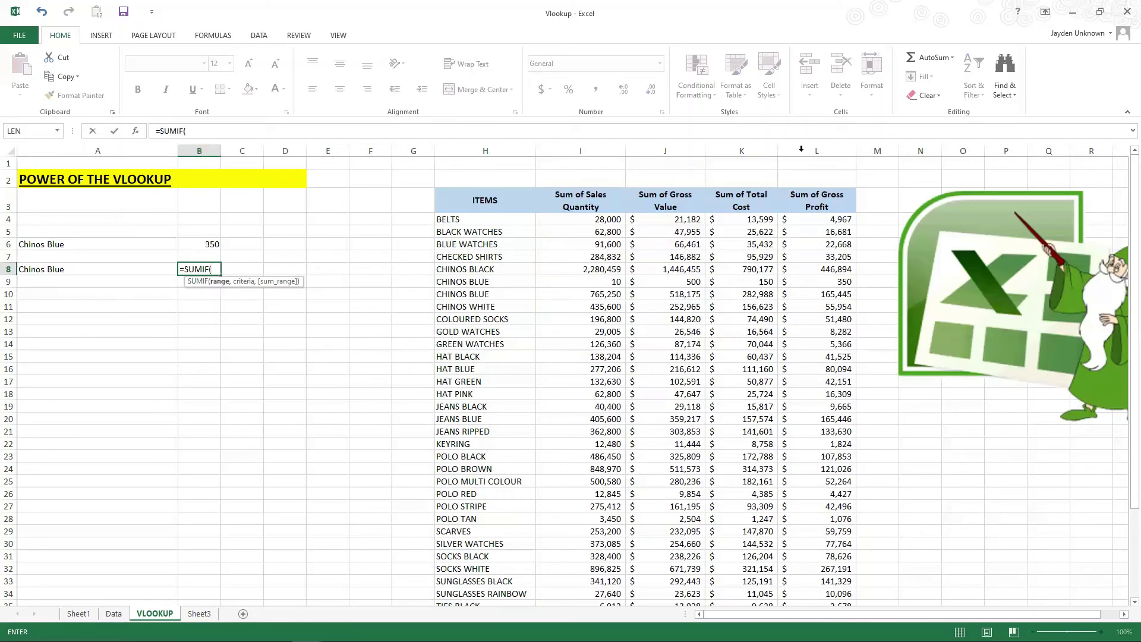
pyautogui.click(828, 150)
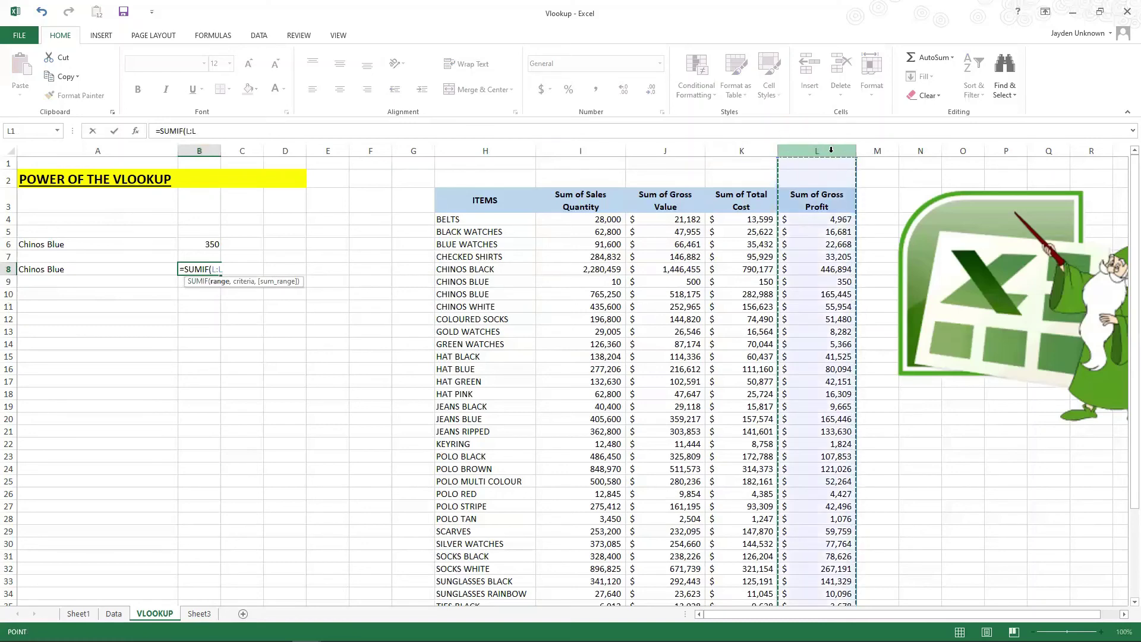
pyautogui.write(',')
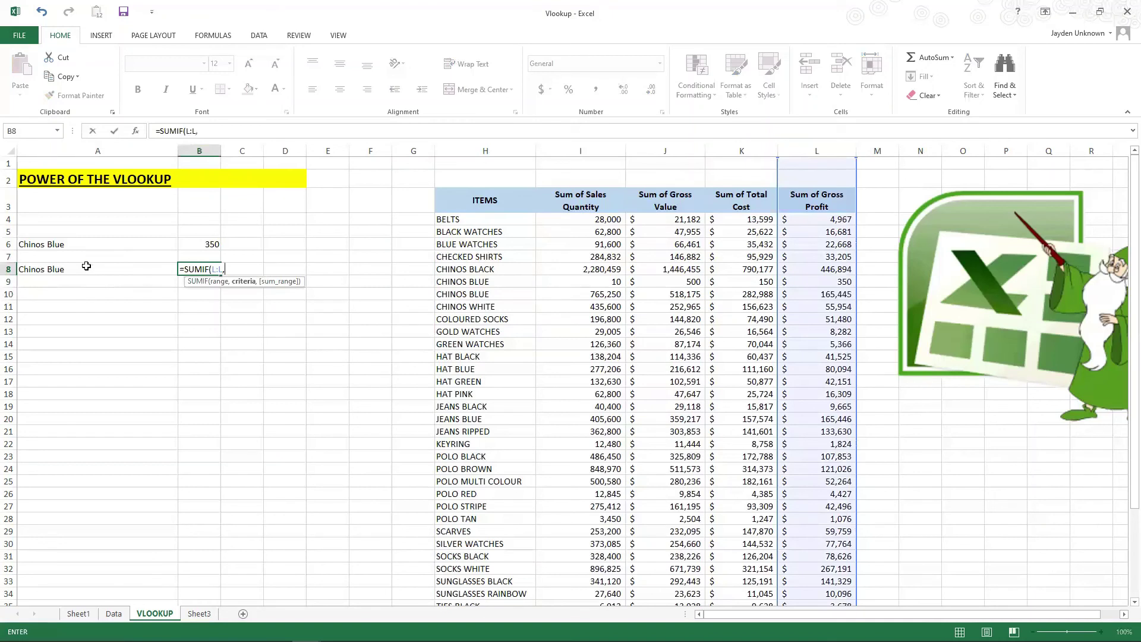
pyautogui.click(86, 265)
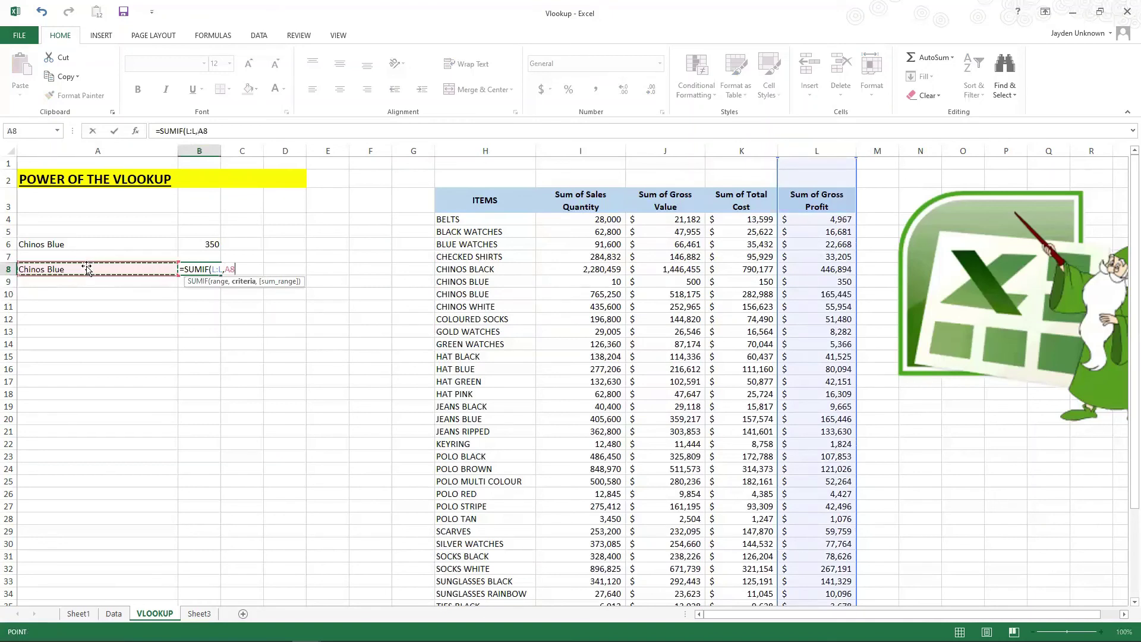
pyautogui.write(',')
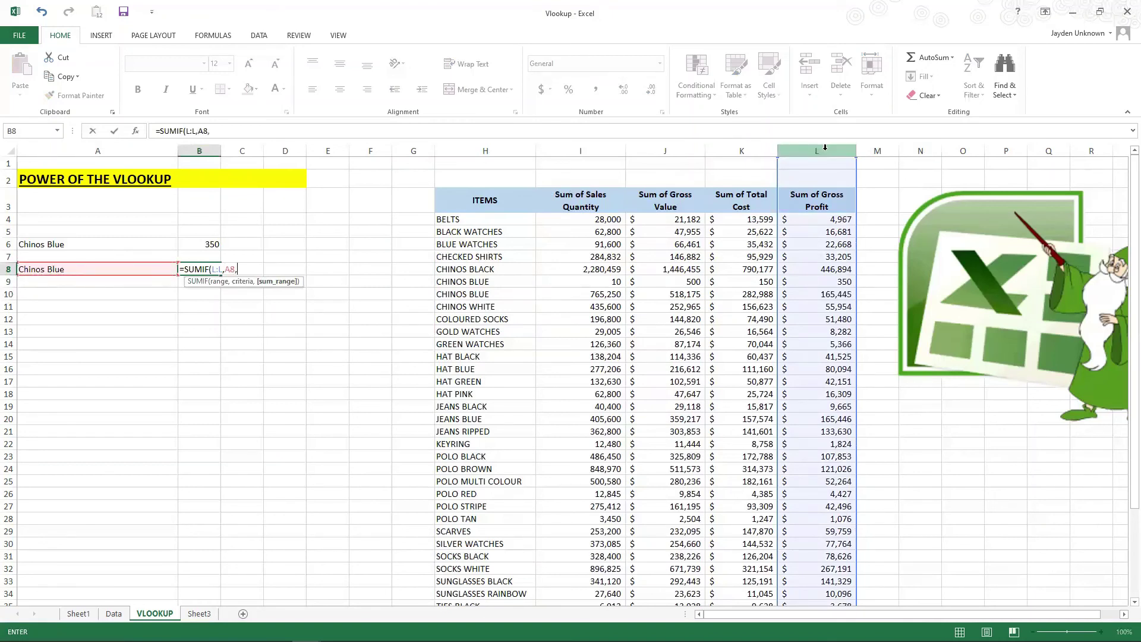
pyautogui.click(826, 150)
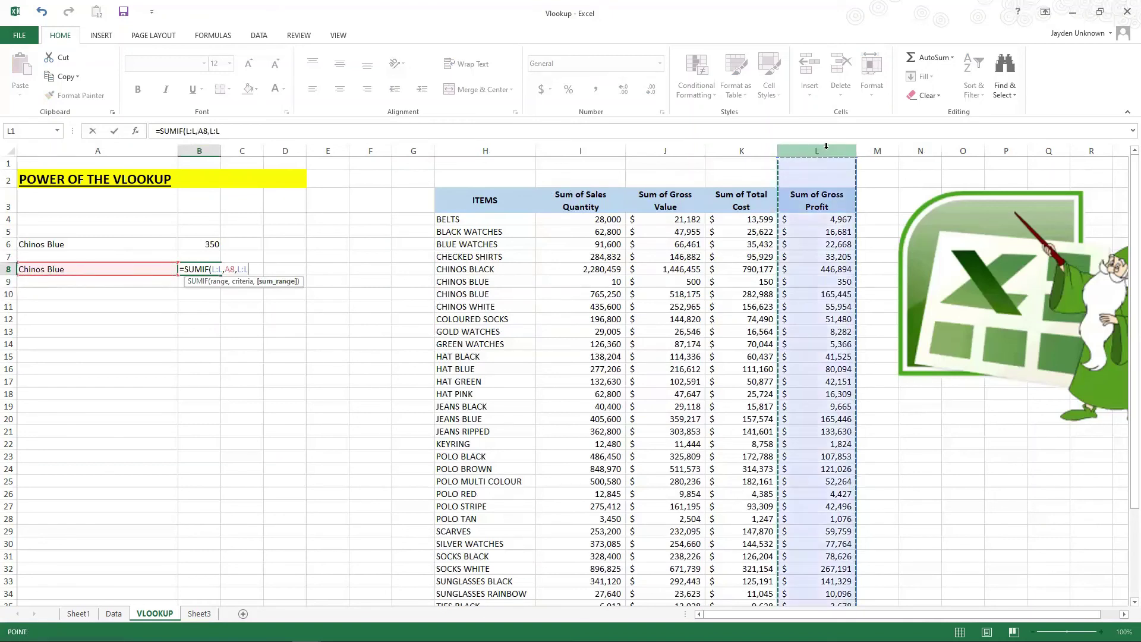
# - Correct the SUMIF's range argument in B8 to H:H and check the result against the sum of L9:L10
pyautogui.click(215, 269)
pyautogui.hotkey('shift', 'Right')
pyautogui.hotkey('shift', 'Right')
pyautogui.hotkey('shift', 'Right')
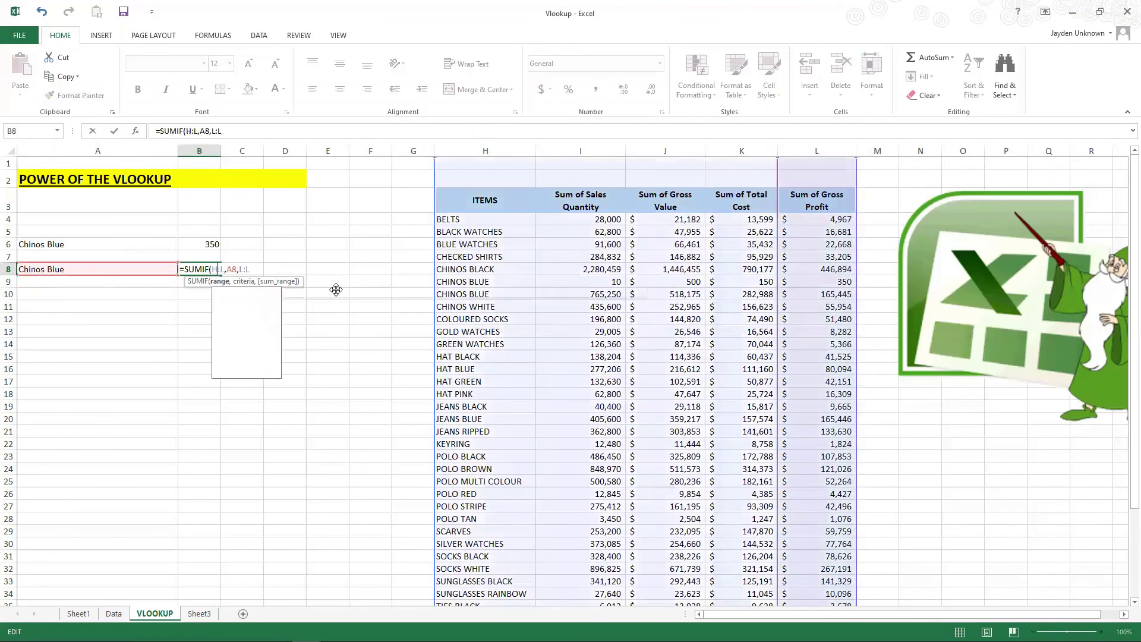
pyautogui.write('H:H')
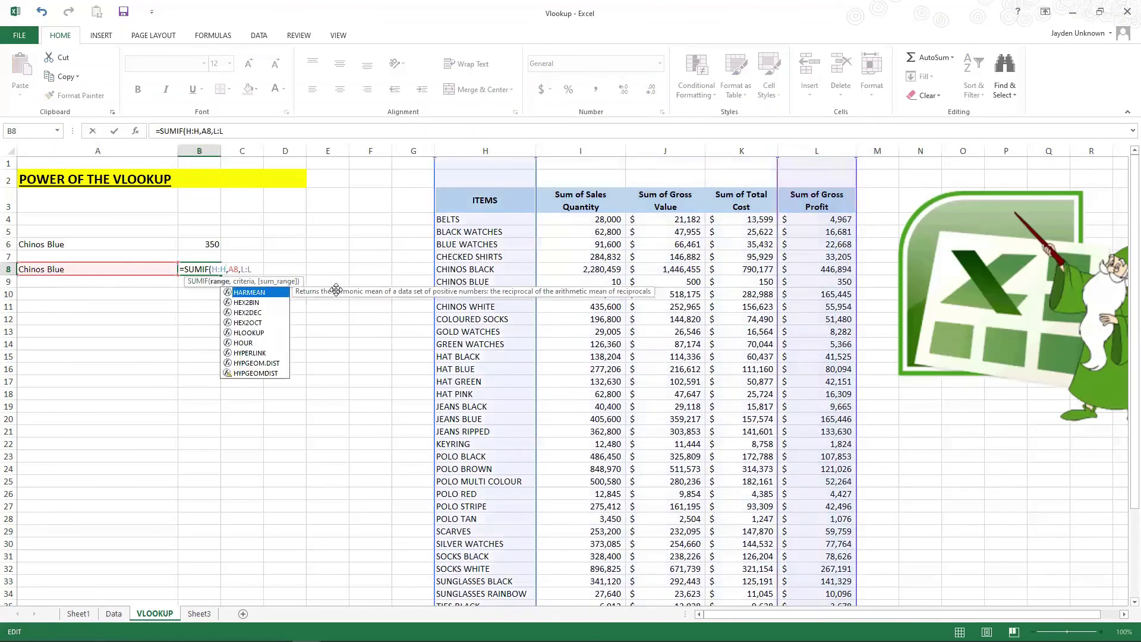
pyautogui.press('Return')
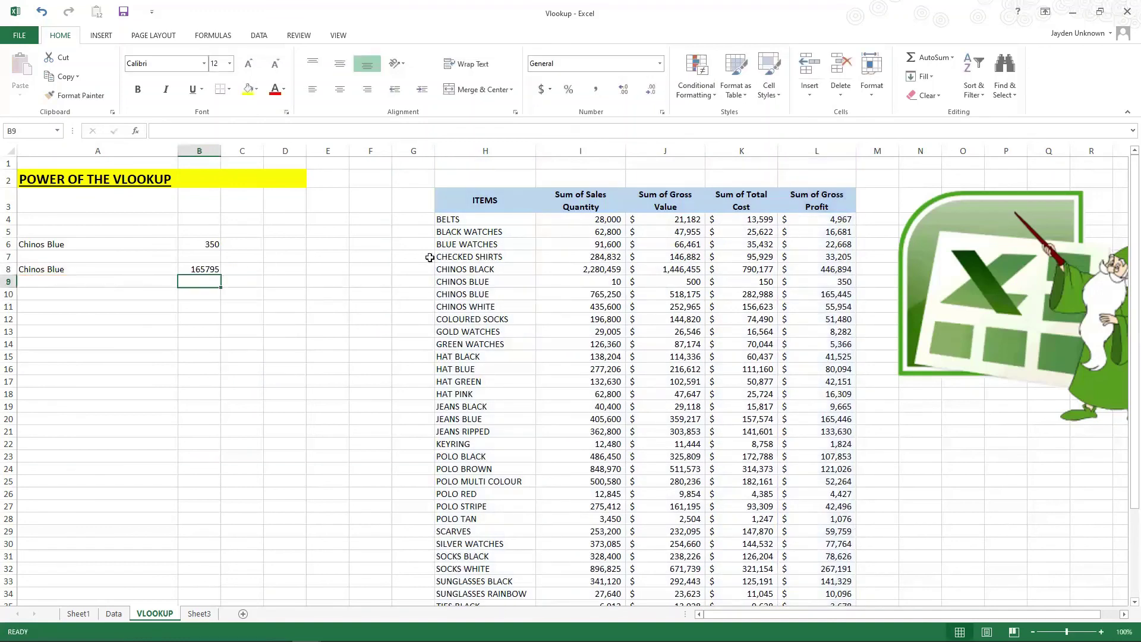
pyautogui.moveTo(842, 284); pyautogui.dragTo(841, 293)
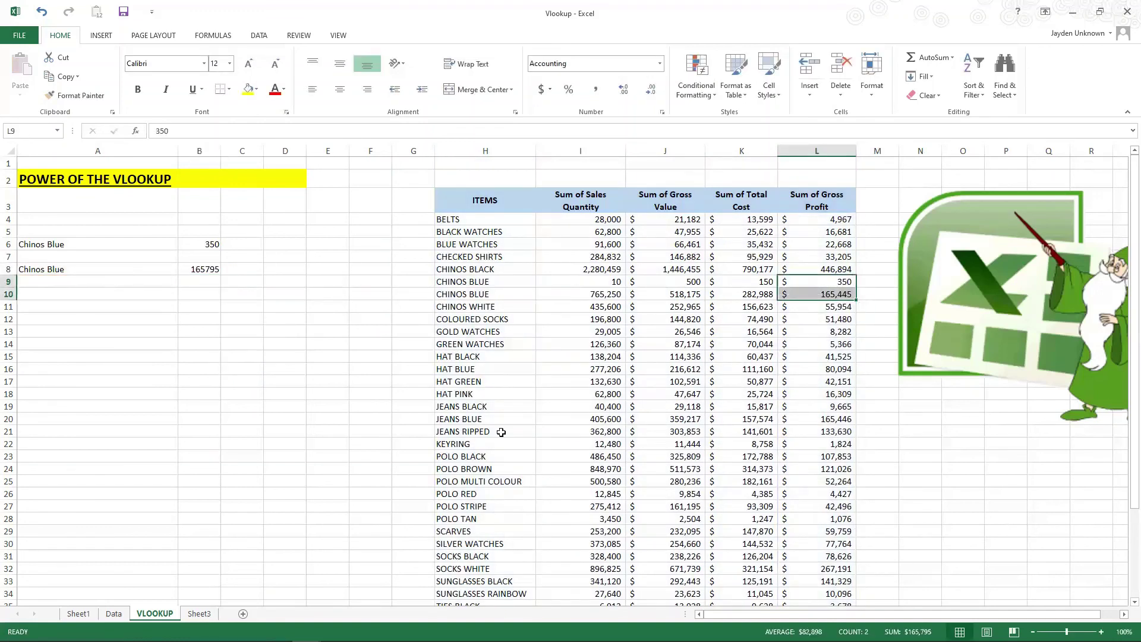